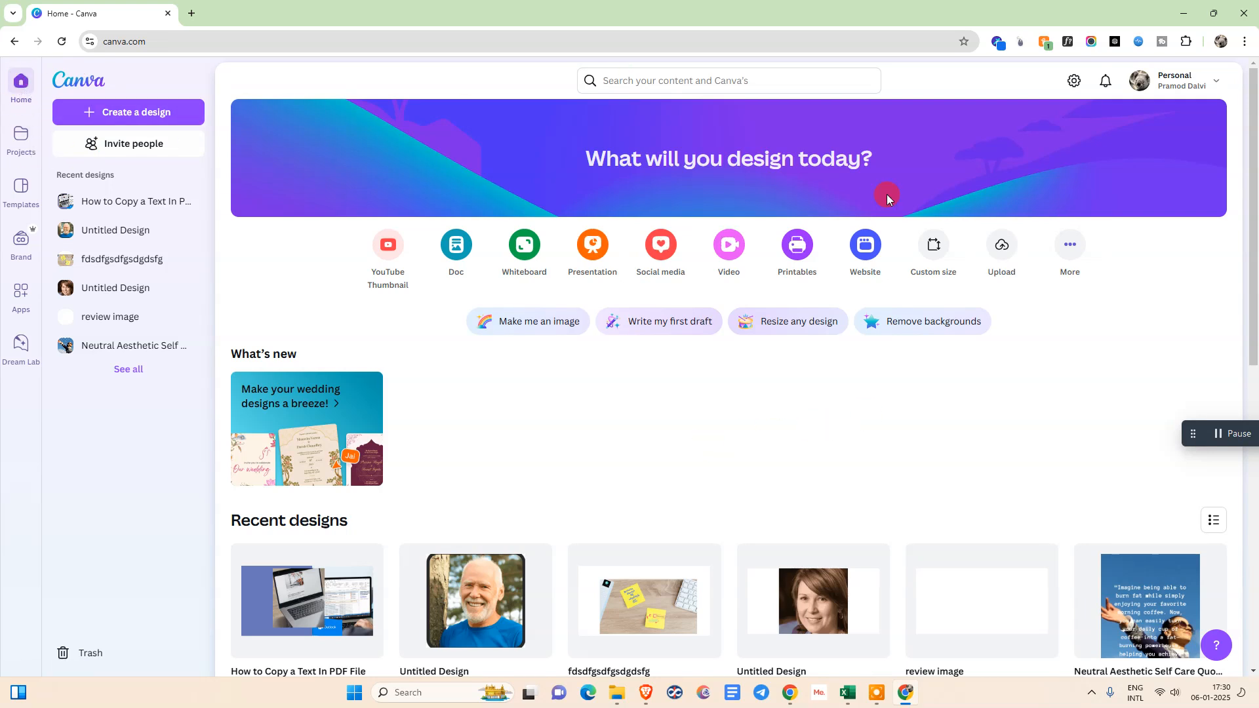
Upload the nc PNG image from the Netcast Demo folder in Documents
{"action": "left_click", "coordinate": [996, 250]}
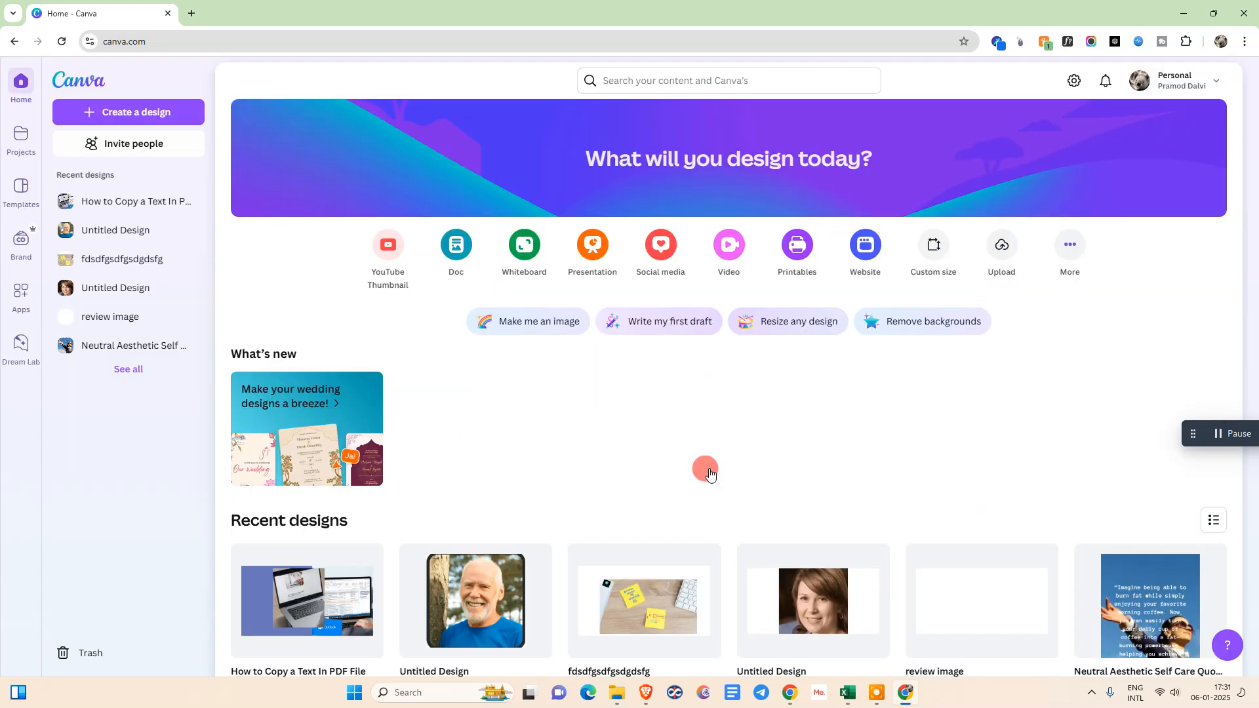
{"action": "left_click", "coordinate": [709, 468]}
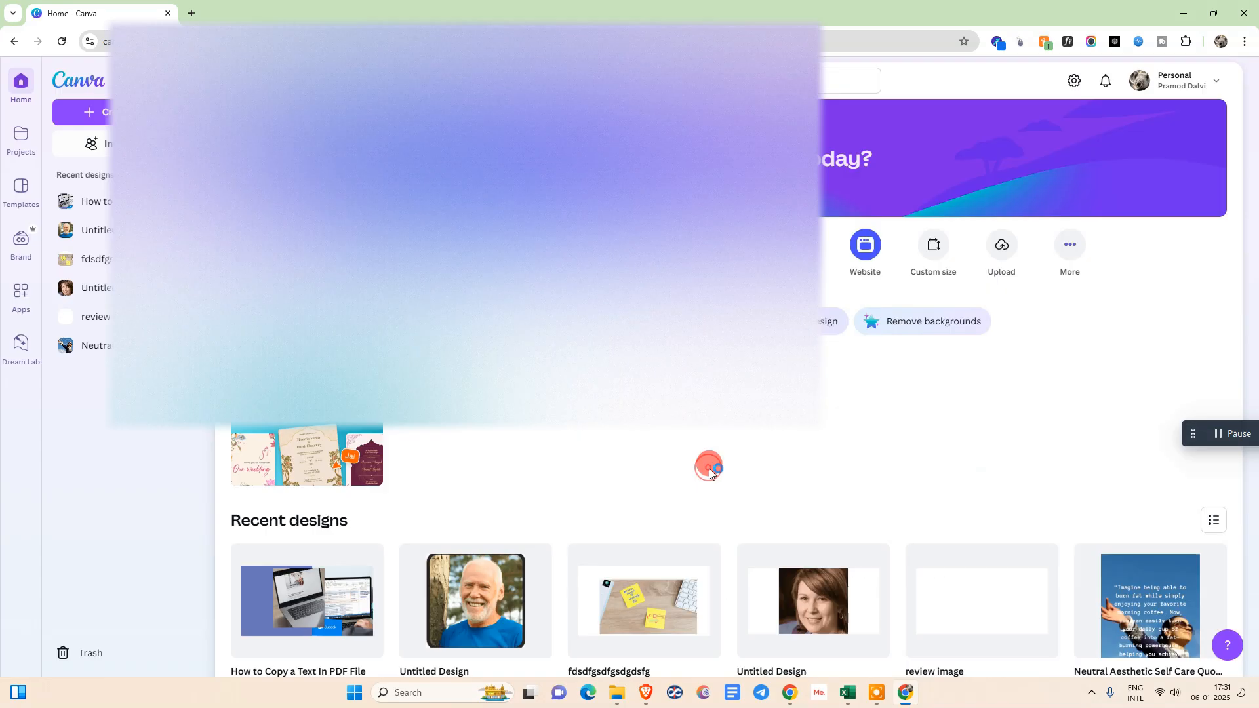
{"action": "left_click", "coordinate": [34, 381]}
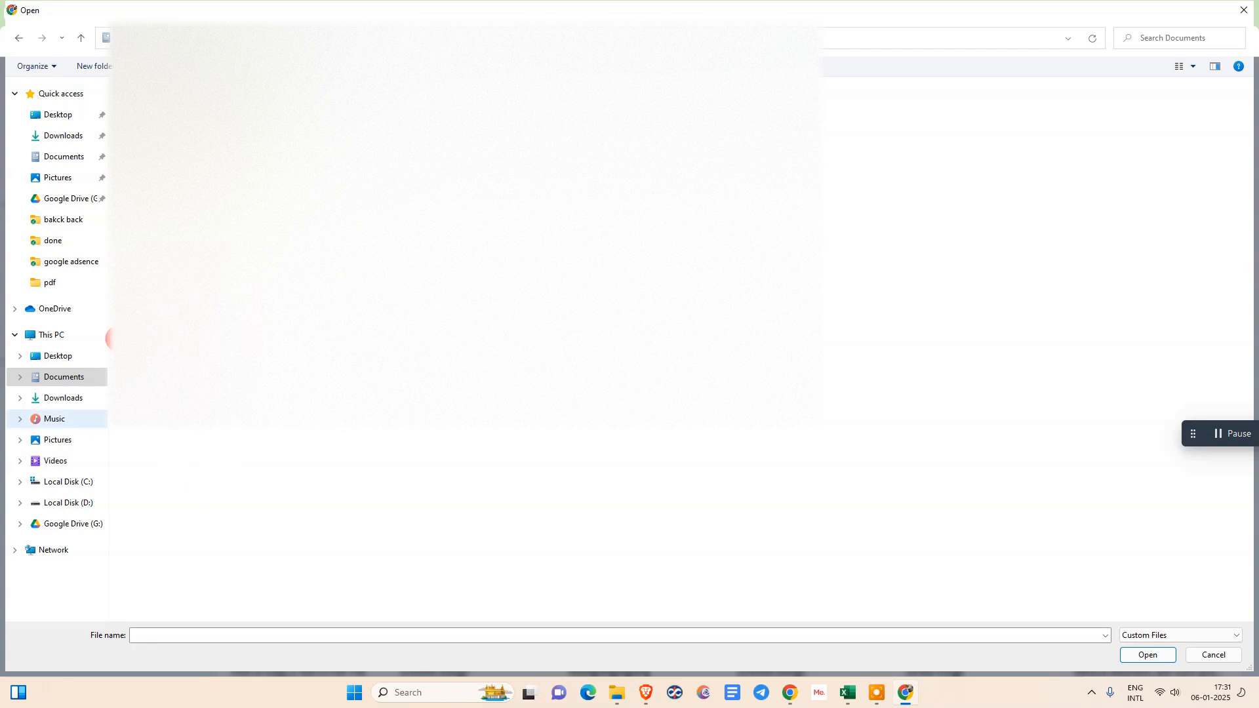
{"action": "left_click", "coordinate": [95, 375]}
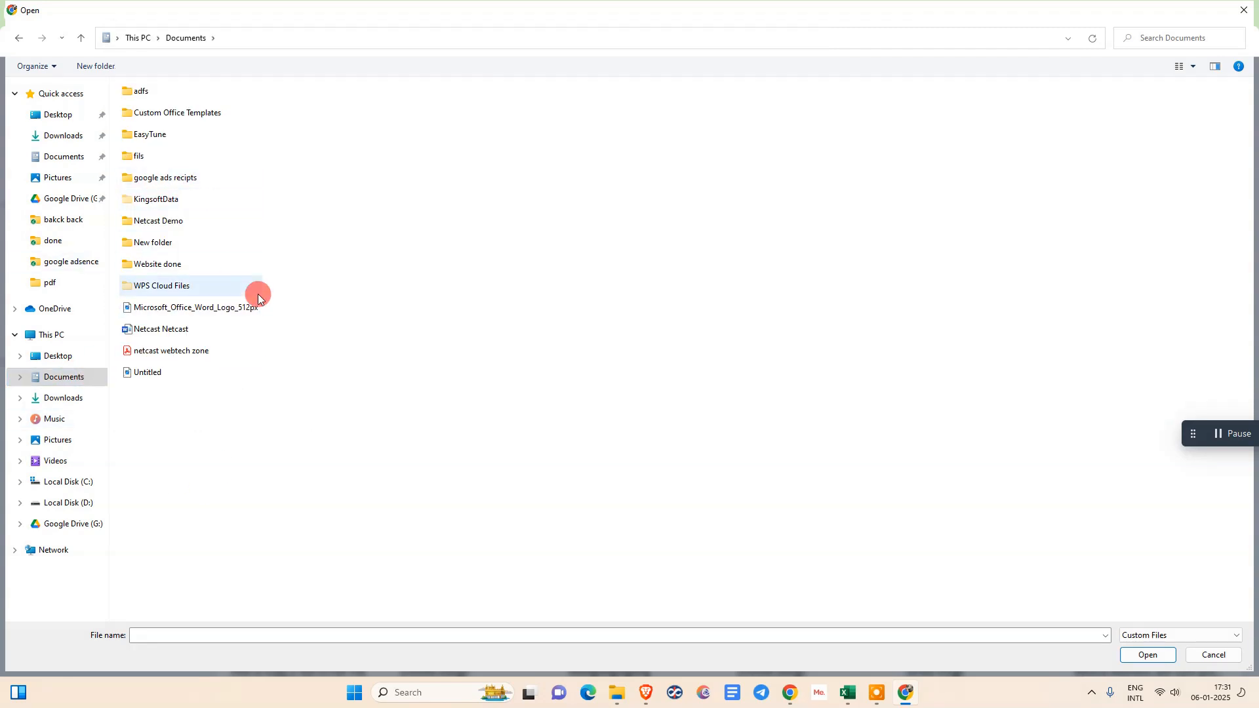
{"action": "double_click", "coordinate": [184, 222]}
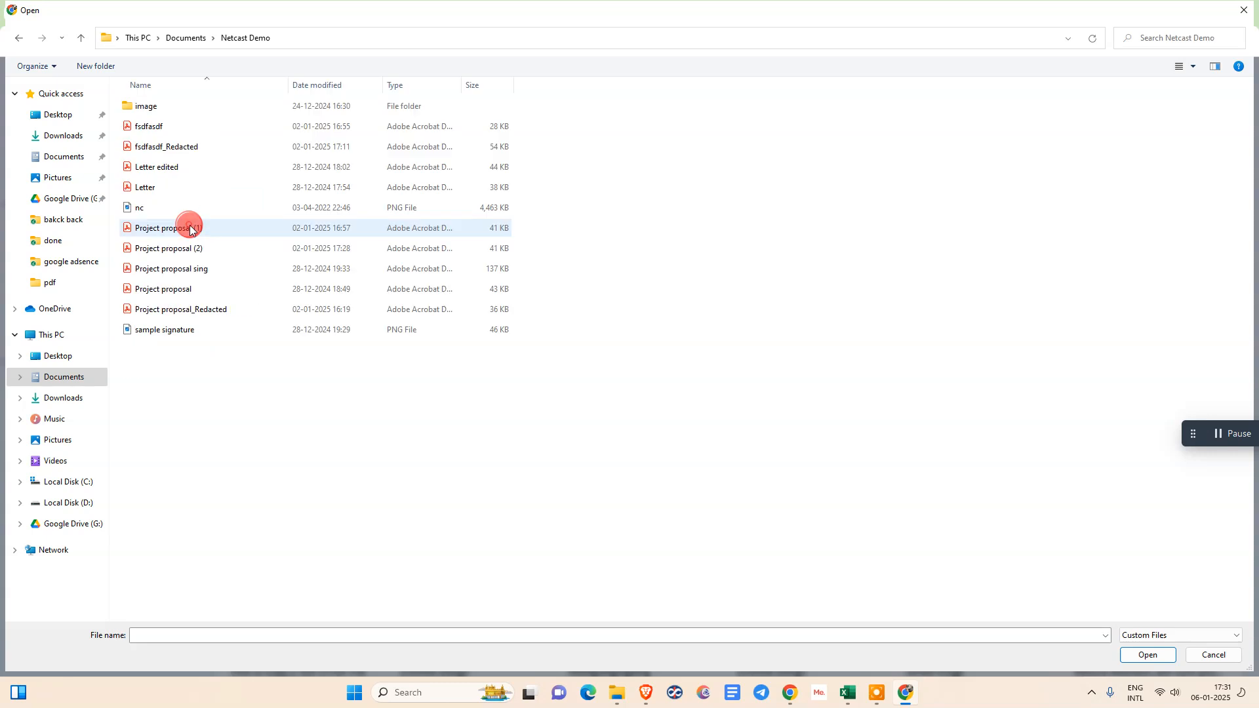
{"action": "left_click", "coordinate": [159, 210]}
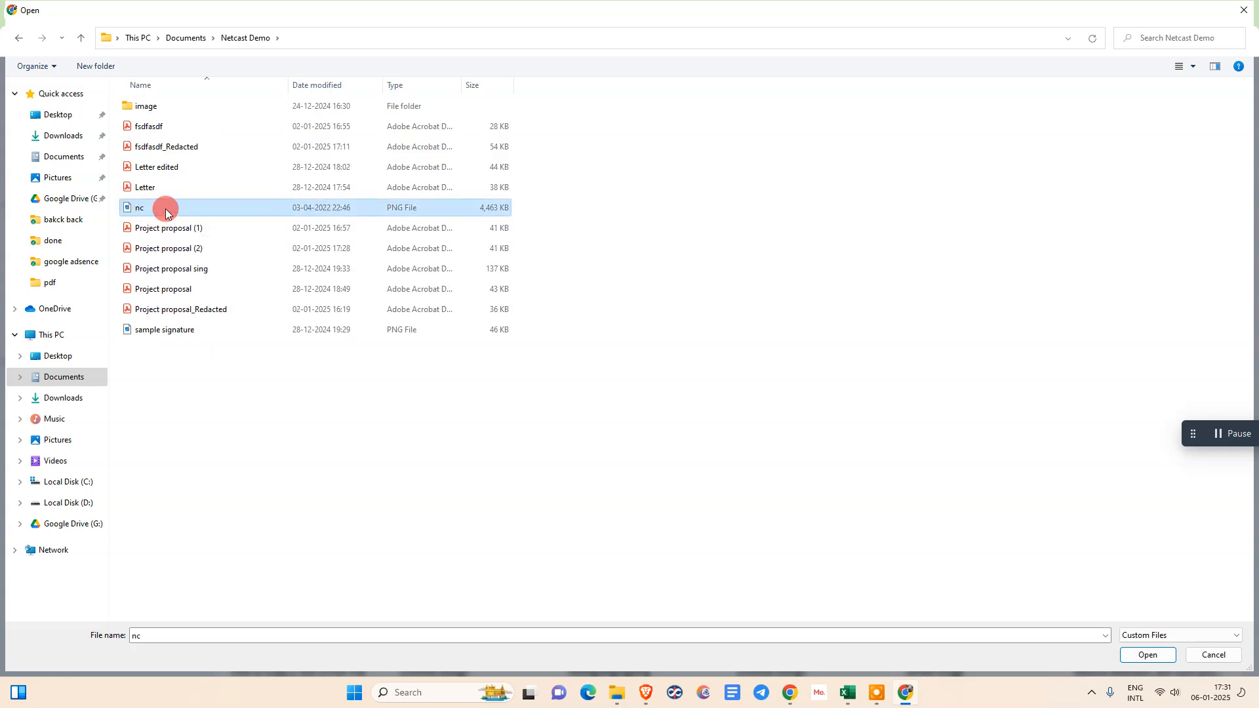
{"action": "left_click", "coordinate": [1147, 654]}
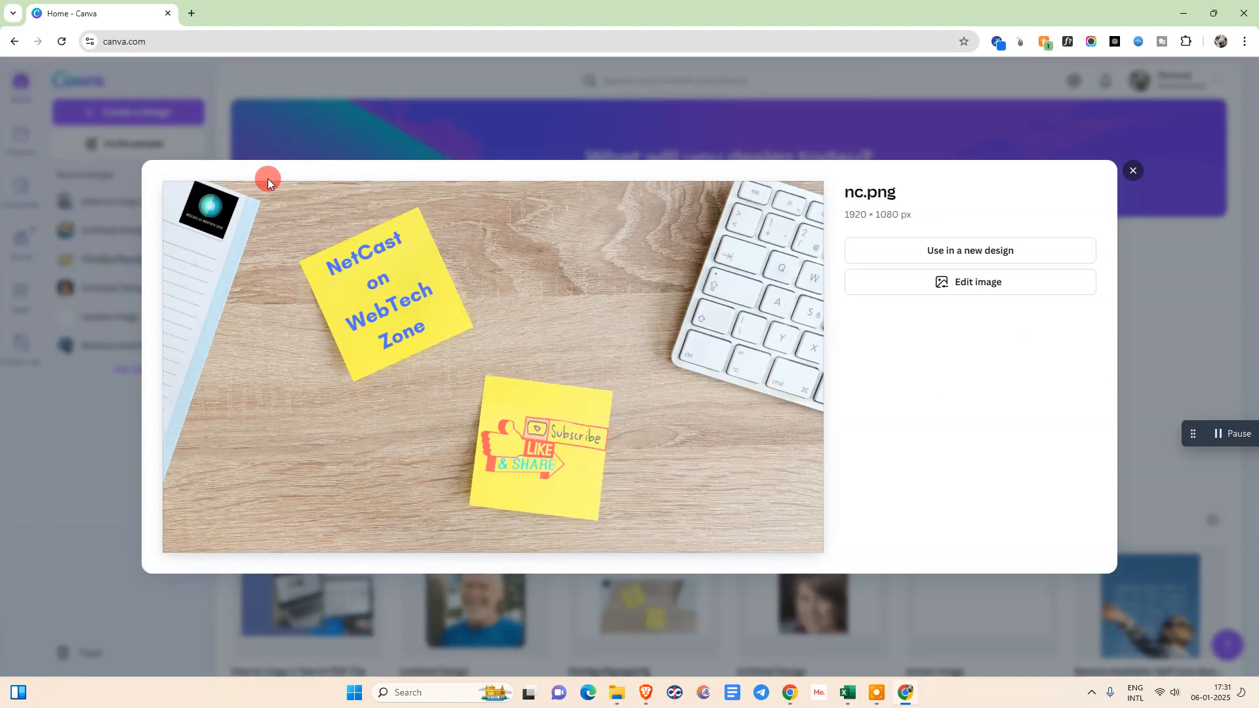
Open the uploaded nc.png for editing as its own design and close the image editing options
{"action": "left_click", "coordinate": [964, 283]}
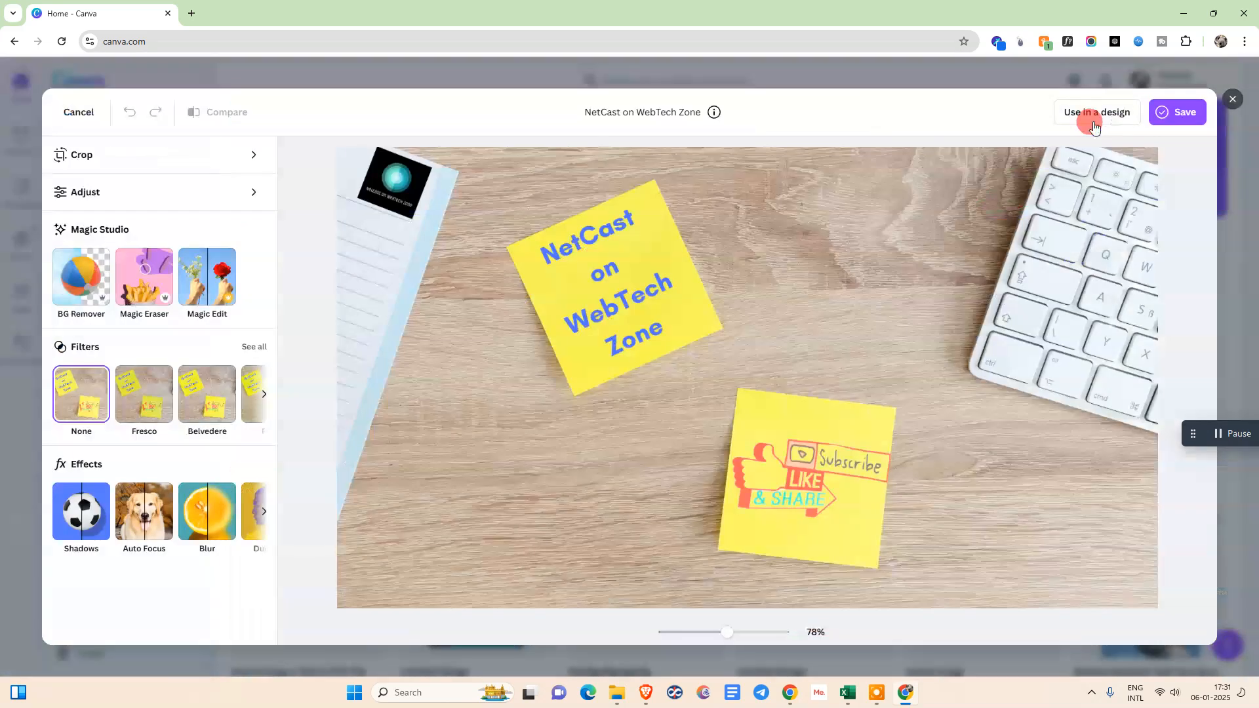
{"action": "left_click", "coordinate": [1093, 127]}
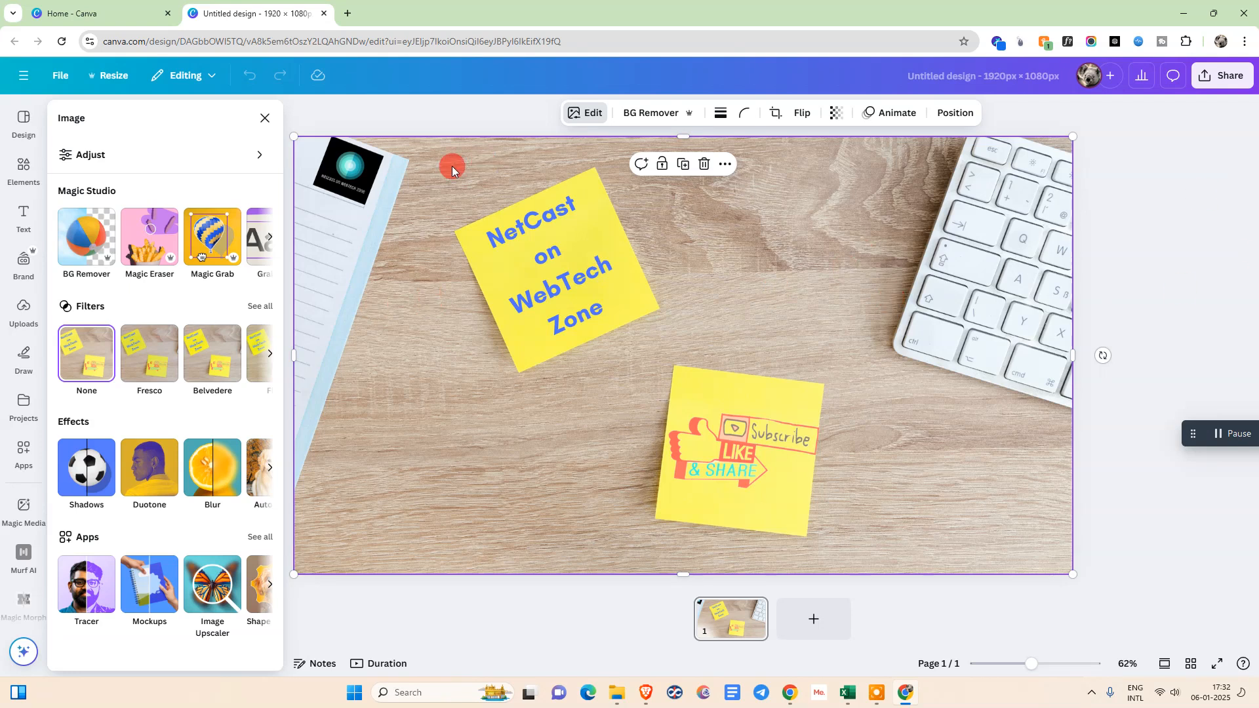
{"action": "left_click", "coordinate": [265, 118]}
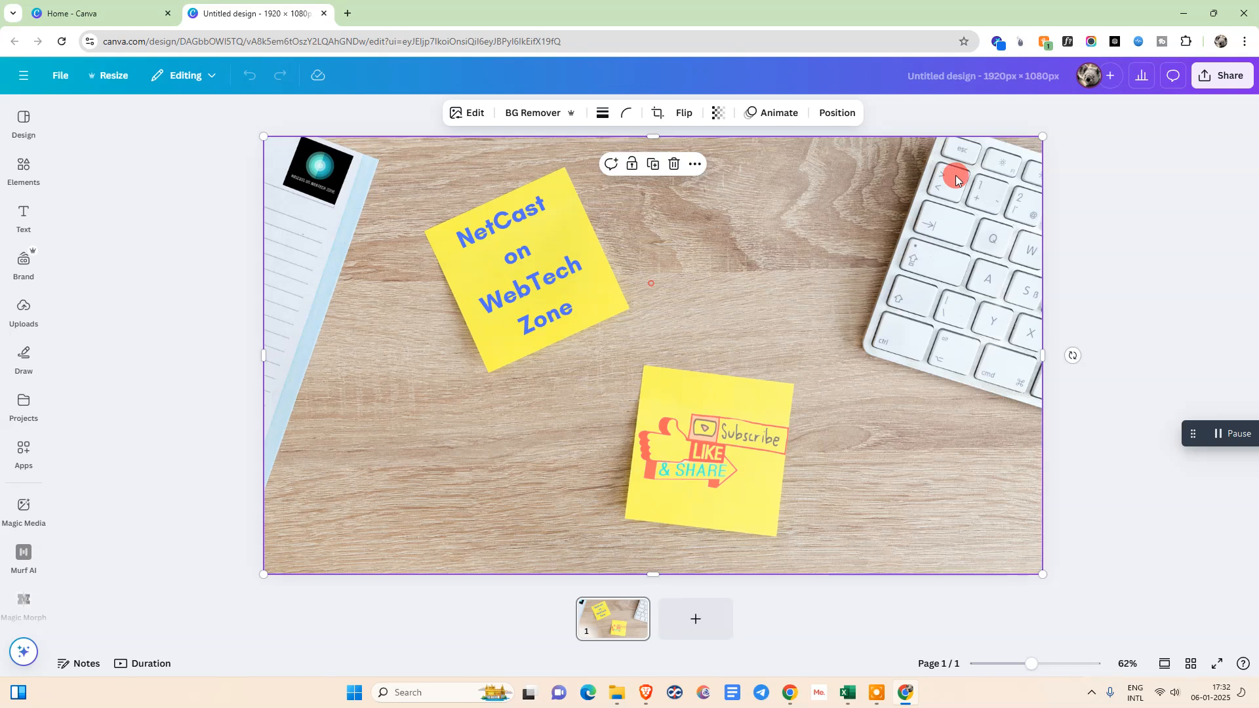
Shrink the image to a little over half the page width and place it near the centre of the page
{"action": "left_click_drag", "start_coordinate": [1039, 137], "coordinate": [738, 306]}
{"action": "left_click_drag", "start_coordinate": [402, 453], "coordinate": [584, 310]}
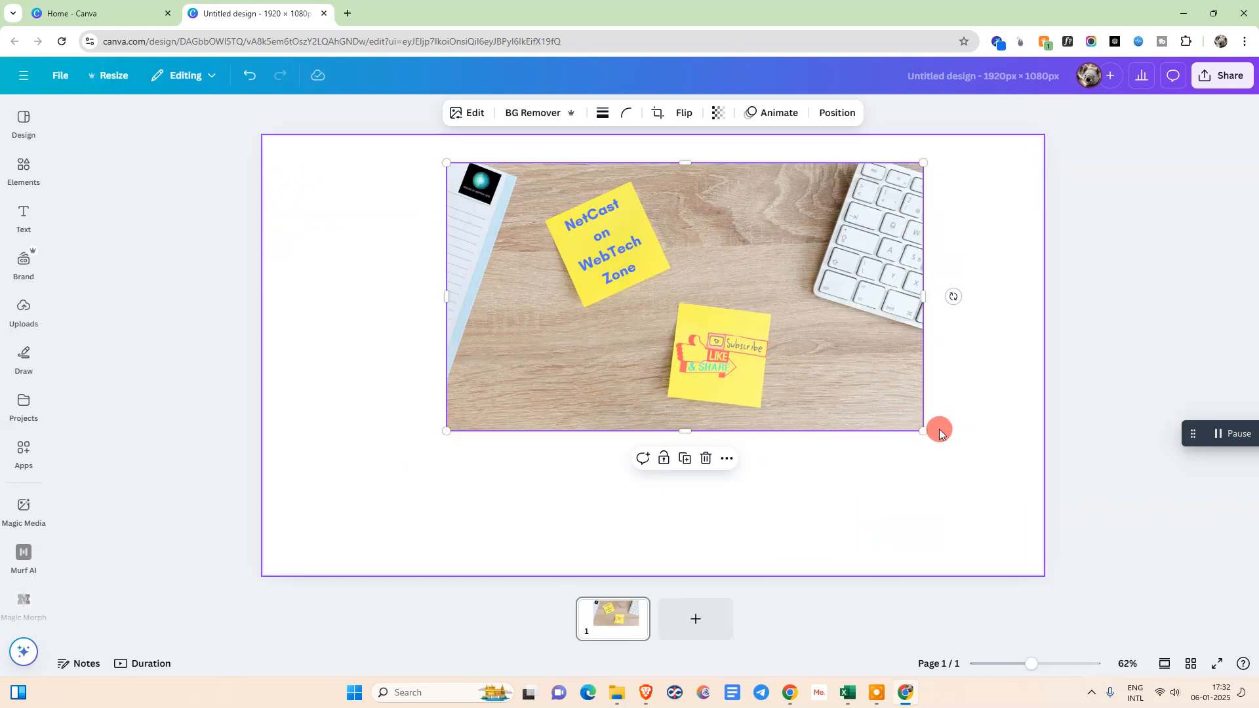
{"action": "left_click_drag", "start_coordinate": [921, 432], "coordinate": [854, 390]}
{"action": "left_click_drag", "start_coordinate": [649, 253], "coordinate": [624, 317]}
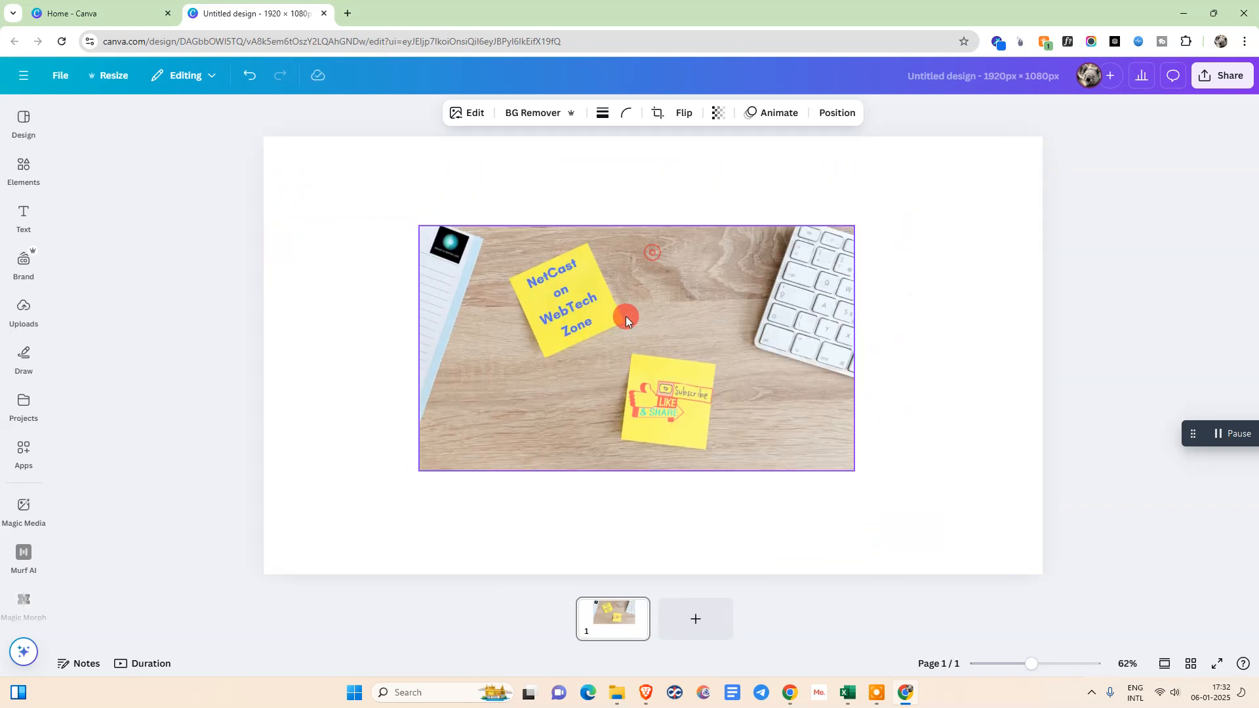
{"action": "left_click", "coordinate": [950, 252]}
{"action": "left_click", "coordinate": [620, 346]}
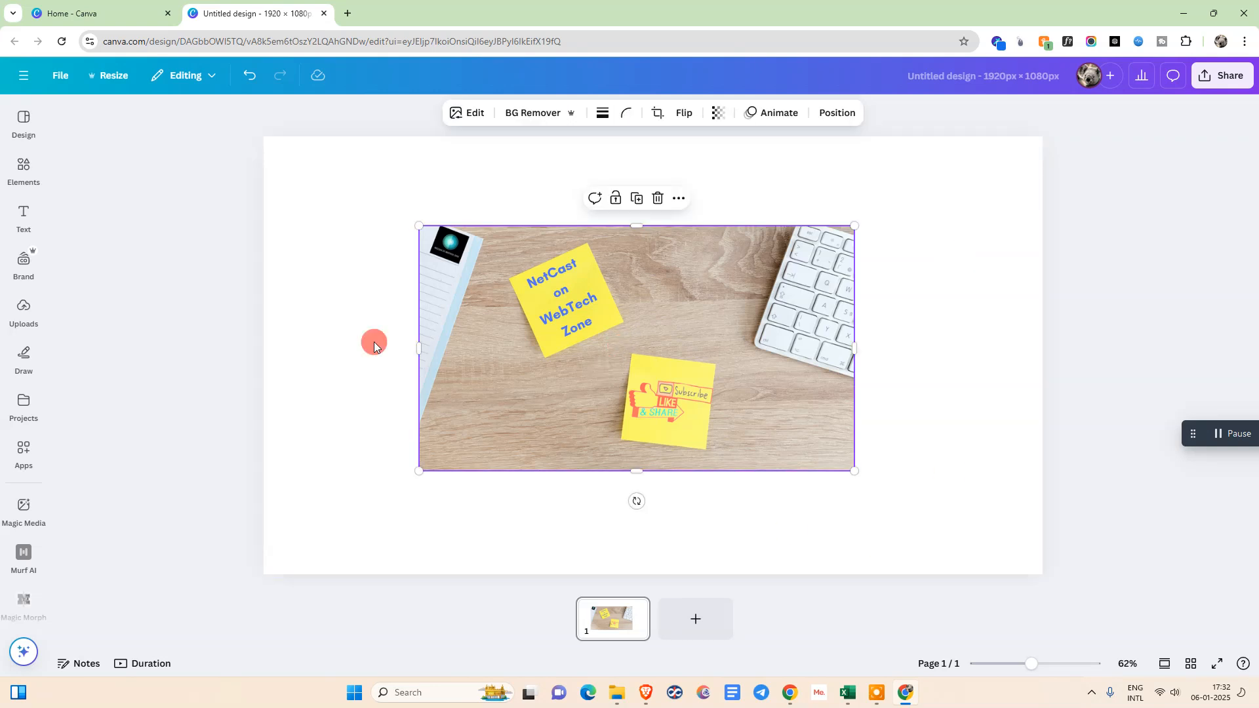
Open the image's editing options and look through the available Magic Studio tools
{"action": "left_click", "coordinate": [476, 120]}
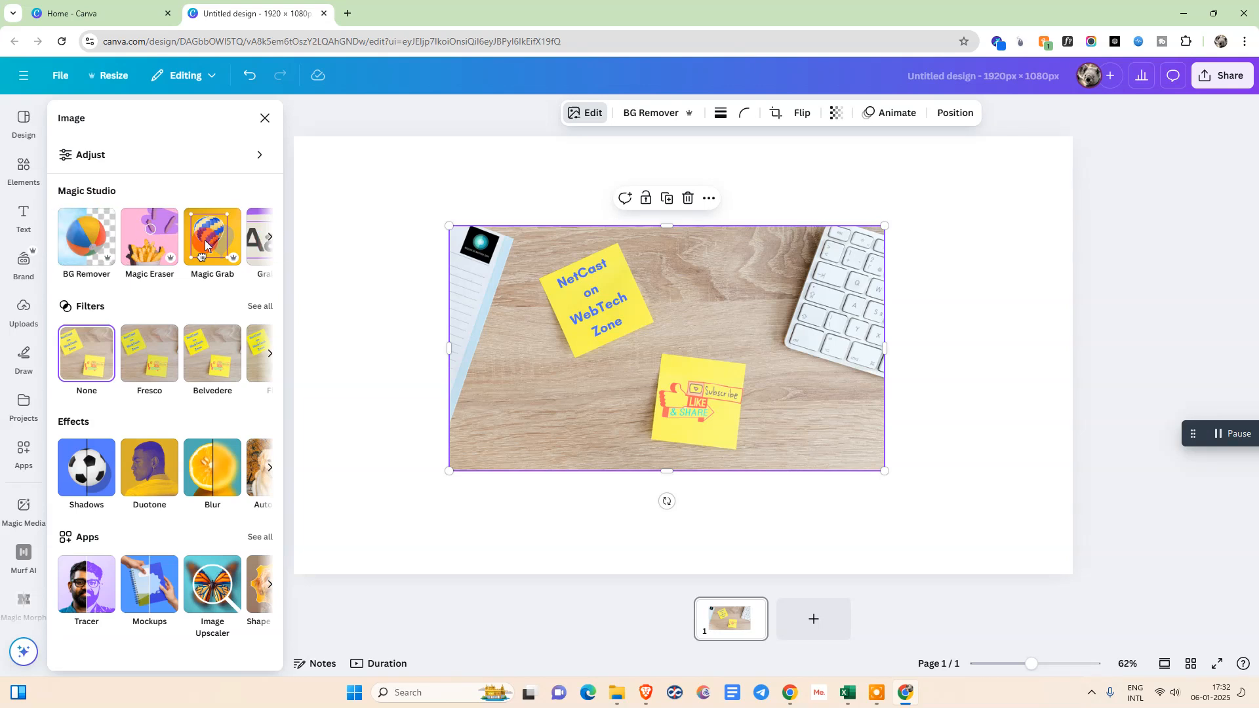
{"action": "left_click", "coordinate": [270, 241]}
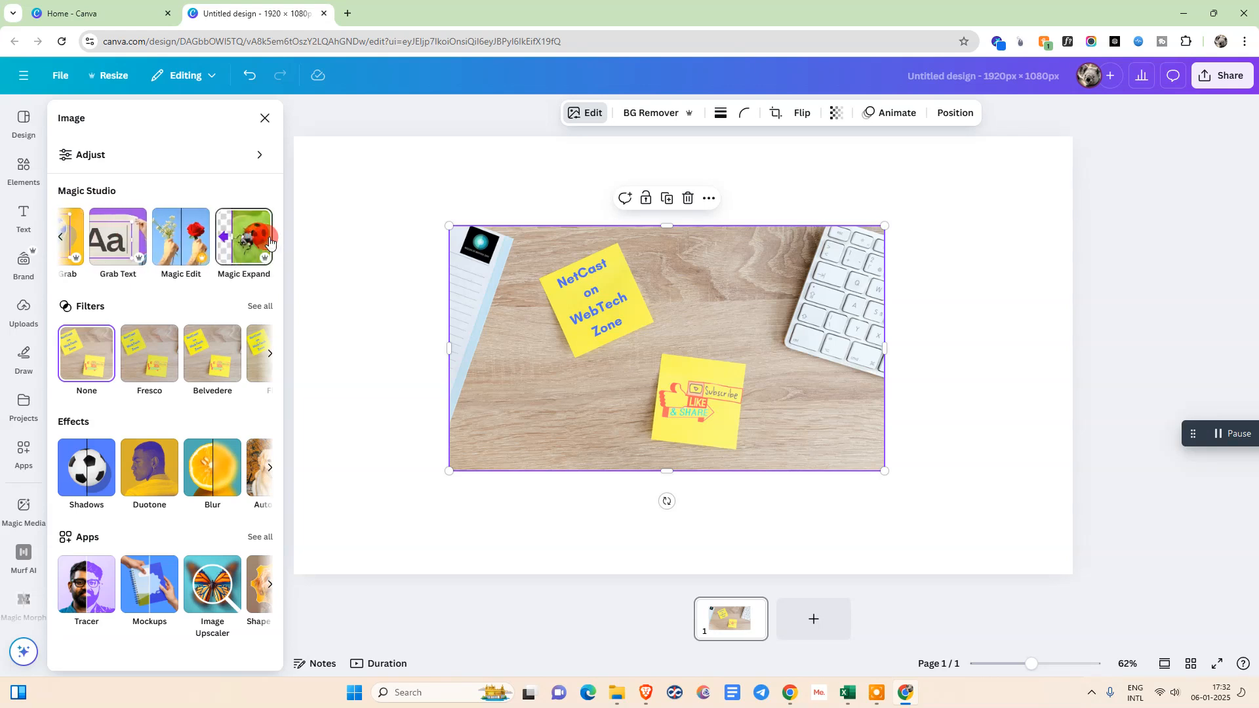
{"action": "left_click", "coordinate": [63, 241]}
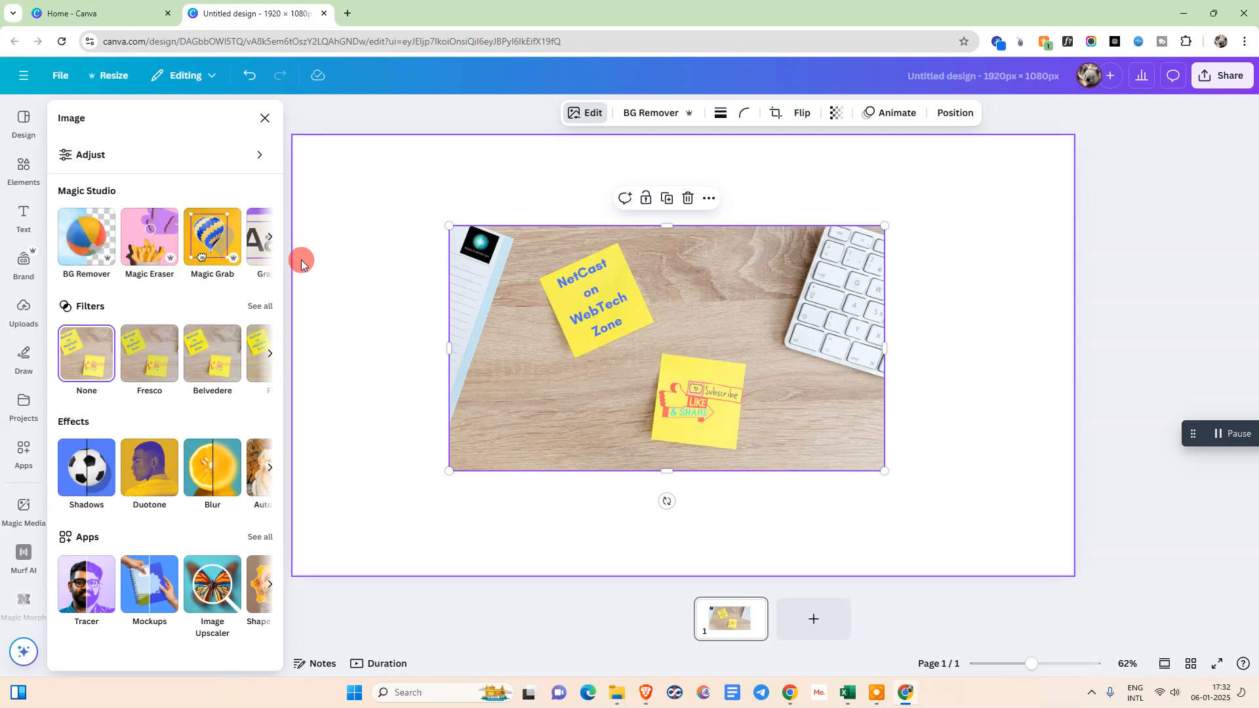
{"action": "left_click", "coordinate": [270, 241]}
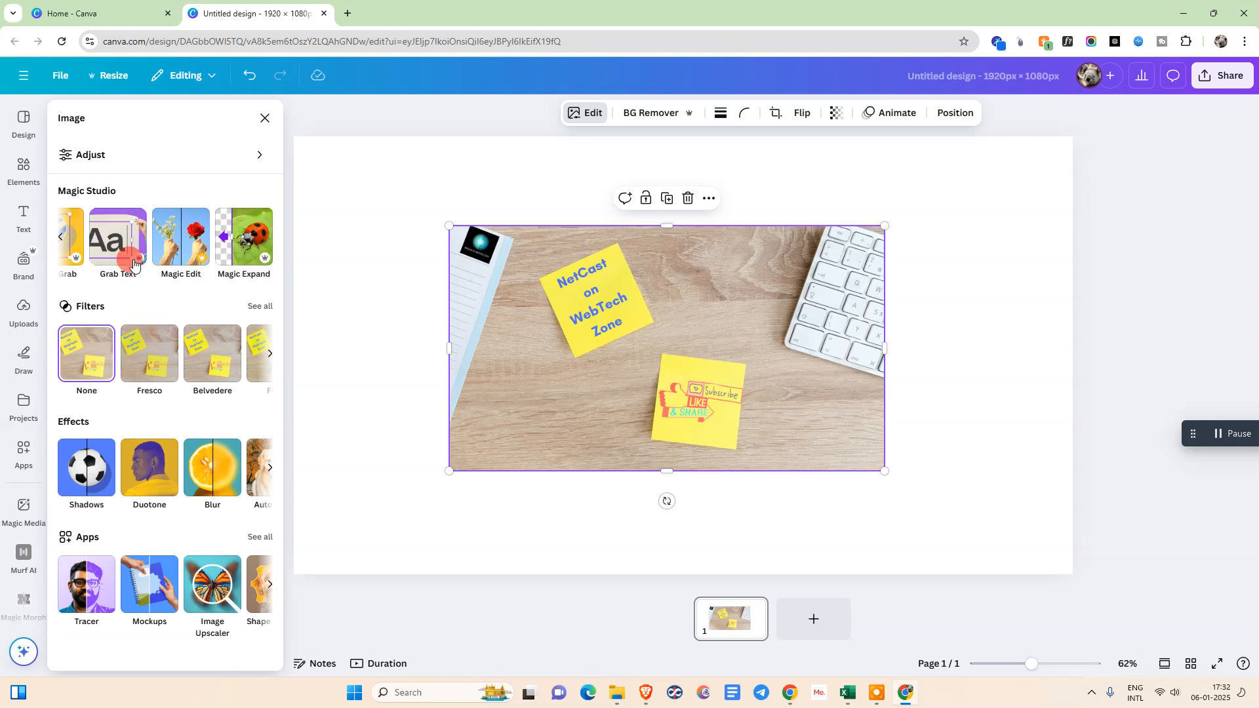
{"action": "left_click", "coordinate": [64, 243]}
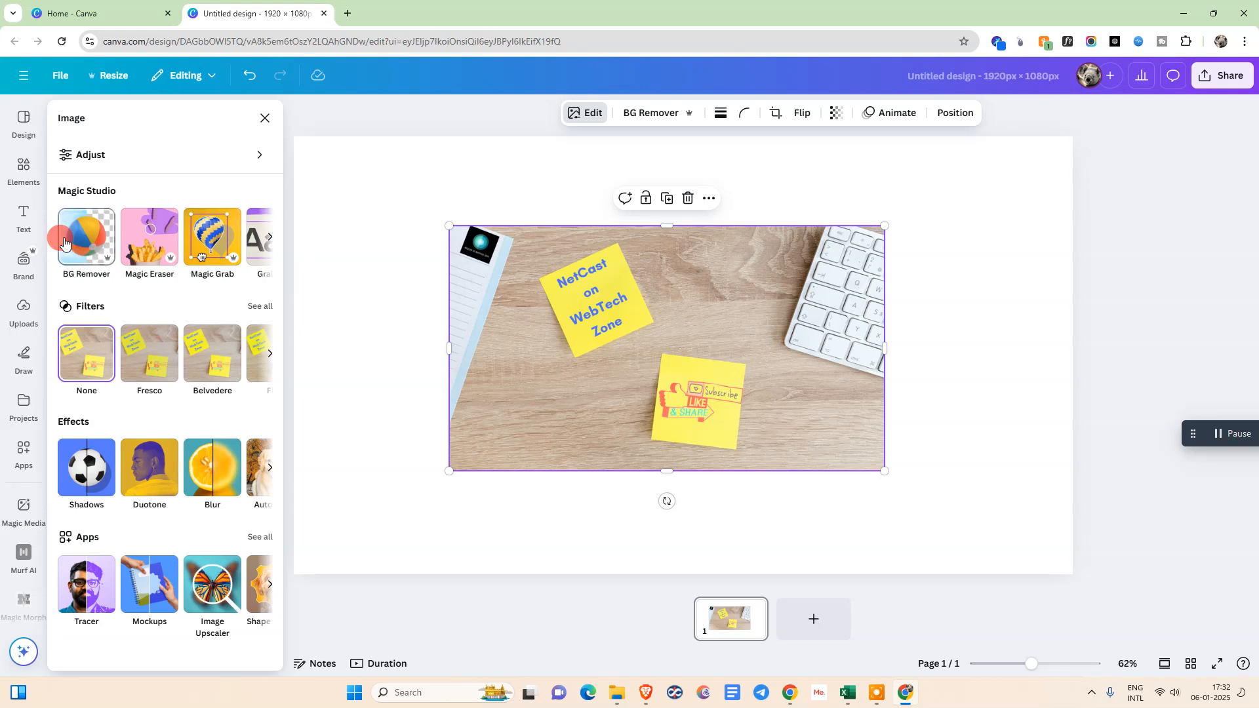
Erase the word "NetCast" from the upper sticky note with Magic Eraser, using brush sizes 9 and 20
{"action": "left_click", "coordinate": [158, 251]}
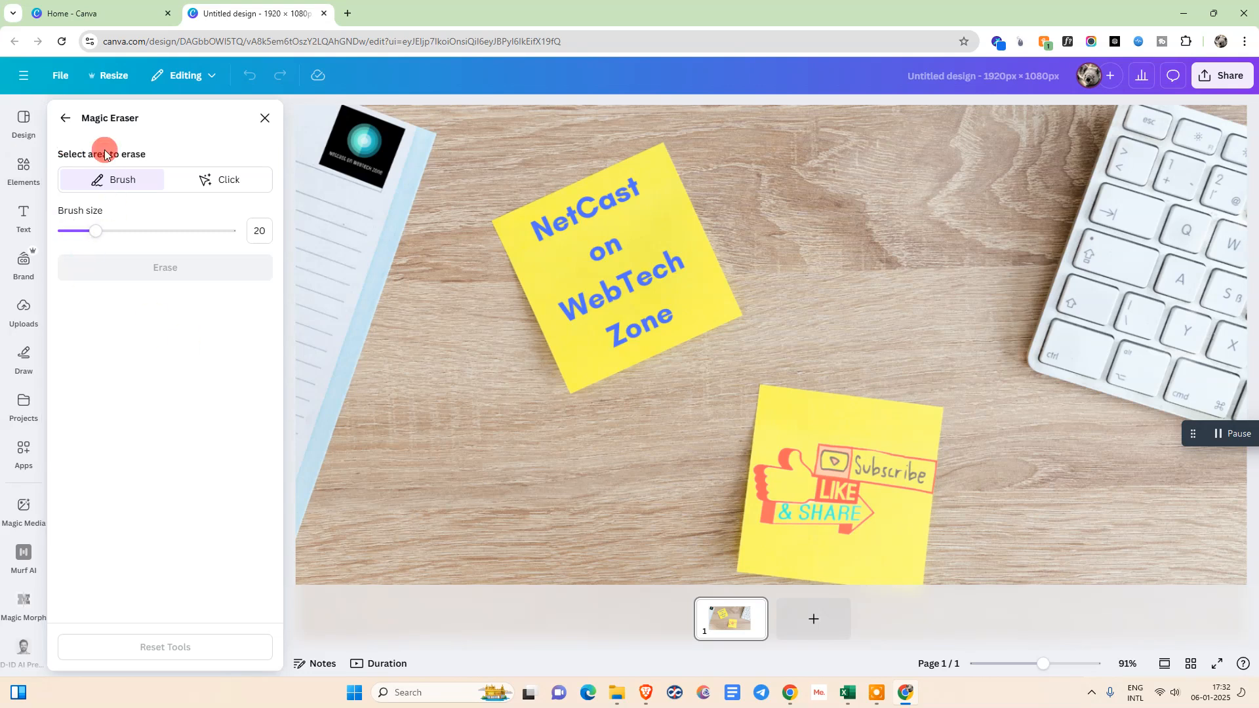
{"action": "mouse_move", "coordinate": [97, 235]}
{"action": "left_mouse_down"}
{"action": "mouse_move", "coordinate": [70, 231]}
{"action": "mouse_move", "coordinate": [157, 232]}
{"action": "mouse_move", "coordinate": [77, 235]}
{"action": "left_mouse_up"}
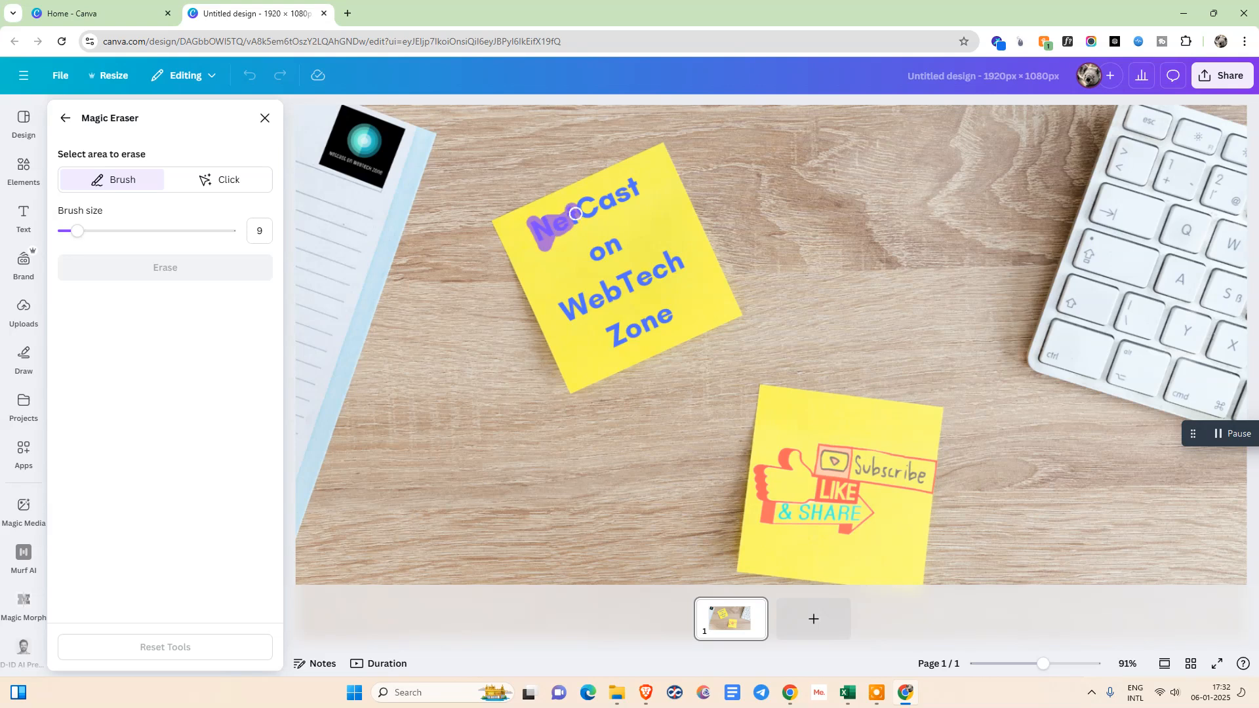
{"action": "mouse_move", "coordinate": [625, 195]}
{"action": "left_mouse_down"}
{"action": "mouse_move", "coordinate": [631, 182]}
{"action": "mouse_move", "coordinate": [638, 195]}
{"action": "left_mouse_up"}
{"action": "left_click", "coordinate": [157, 268]}
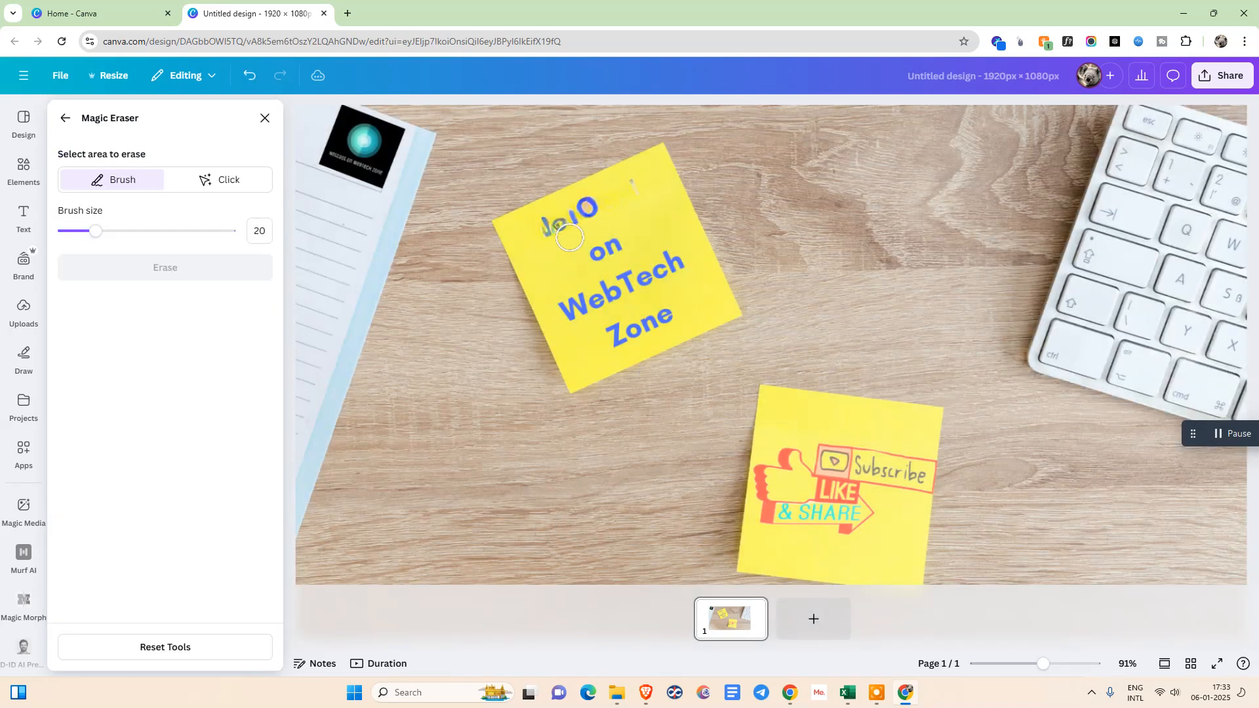
{"action": "left_click_drag", "start_coordinate": [549, 230], "coordinate": [600, 209]}
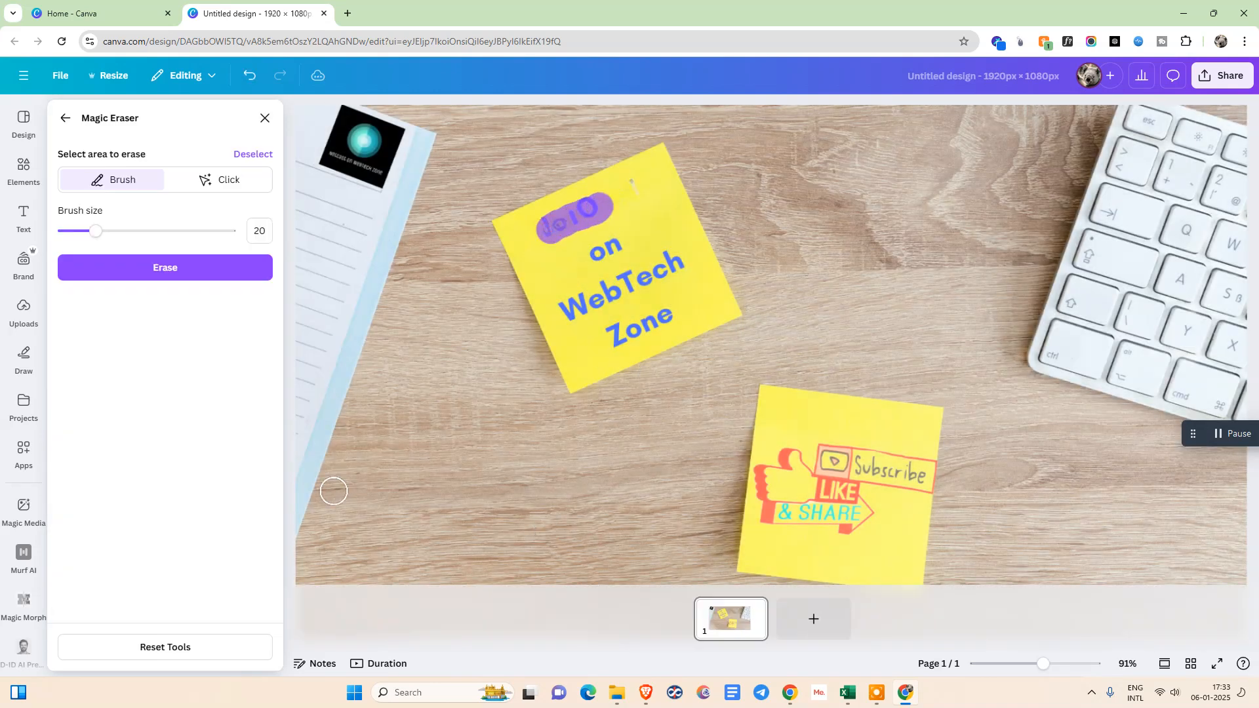
{"action": "left_click", "coordinate": [190, 273]}
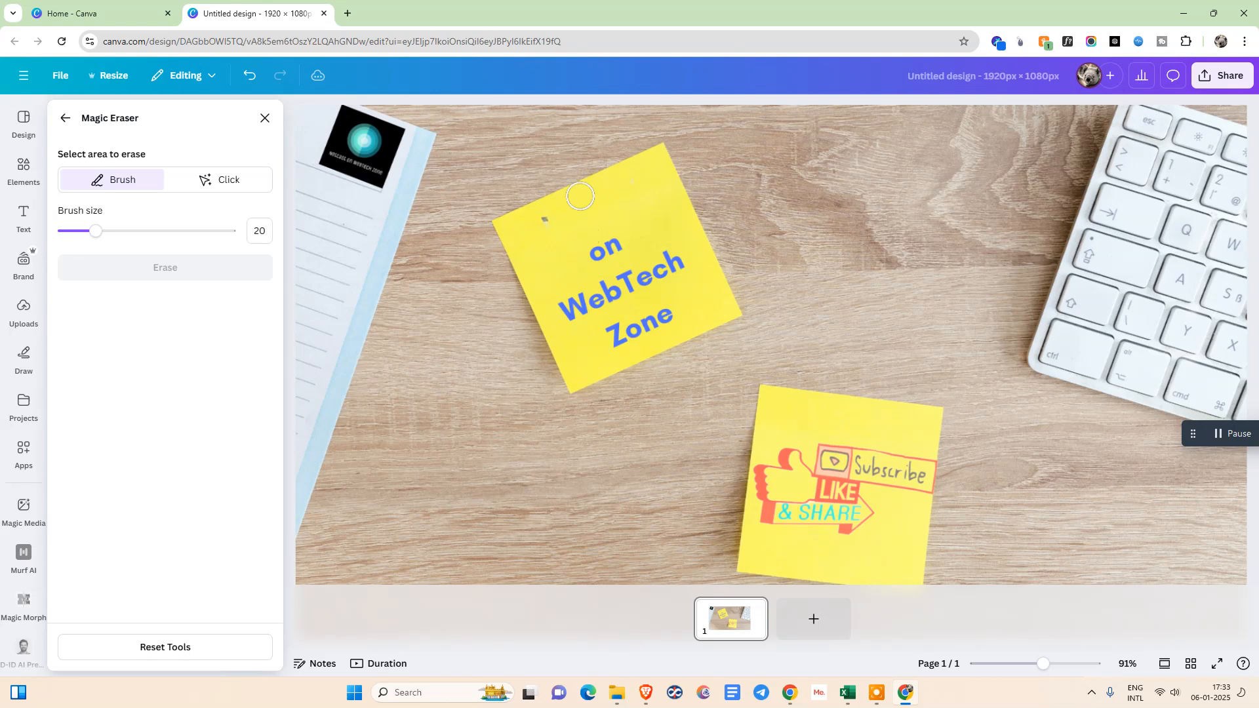
Erase the small caption below the logo on the notepad with Magic Eraser at brush size 10
{"action": "left_click_drag", "start_coordinate": [96, 230], "coordinate": [77, 231]}
{"action": "left_click_drag", "start_coordinate": [333, 156], "coordinate": [338, 157]}
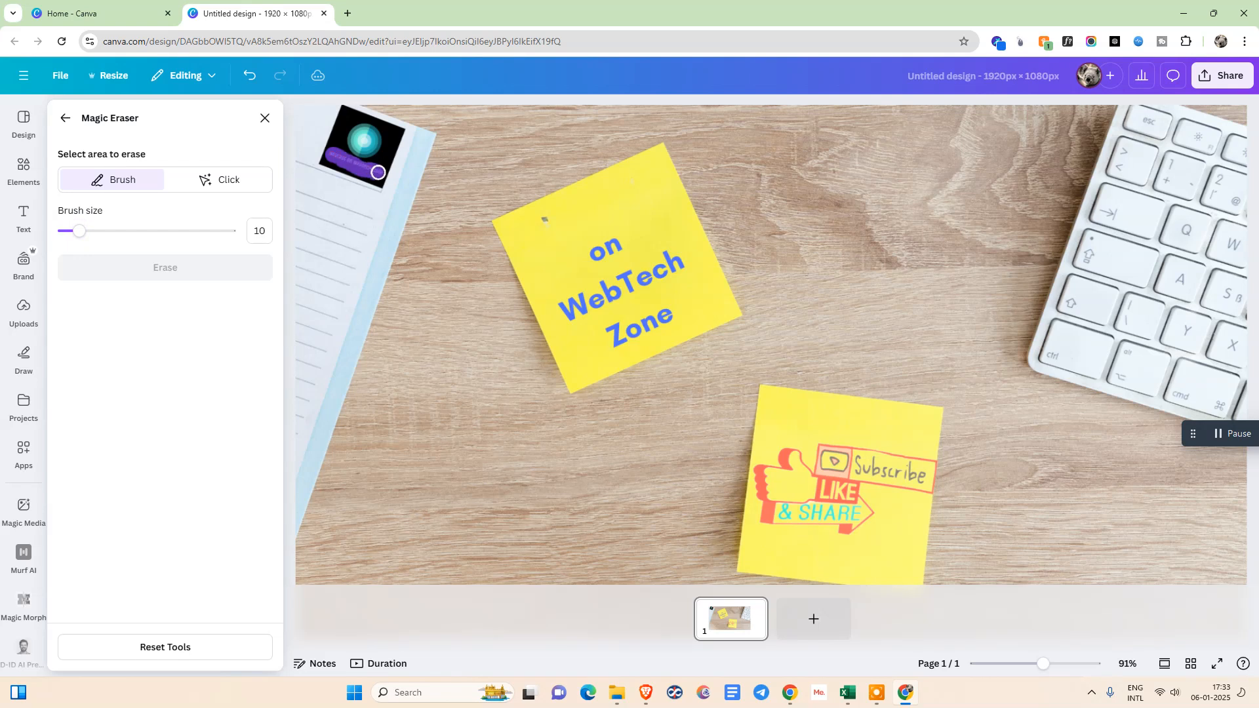
{"action": "left_click_drag", "start_coordinate": [378, 172], "coordinate": [379, 173]}
{"action": "left_click", "coordinate": [184, 274]}
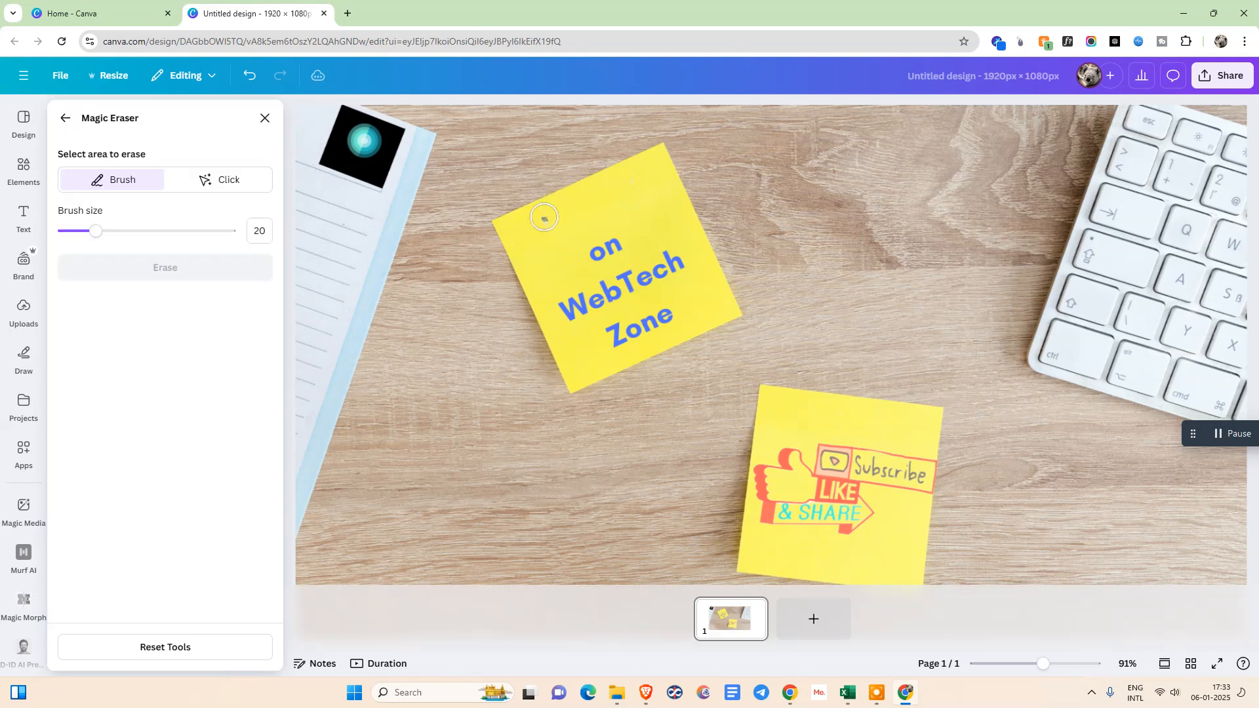
Erase the leftover speck on the upper sticky note at brush size 20, leave Magic Eraser and undo all the erasing
{"action": "left_click_drag", "start_coordinate": [544, 218], "coordinate": [547, 219]}
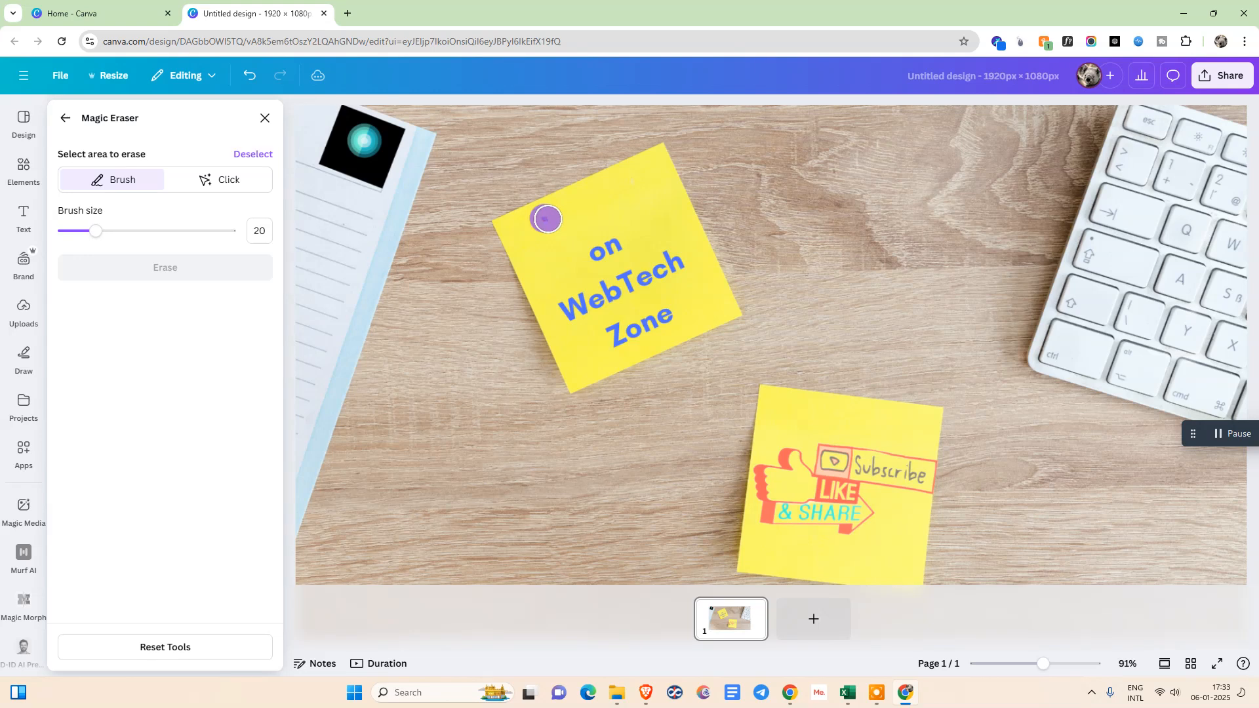
{"action": "left_click", "coordinate": [194, 275]}
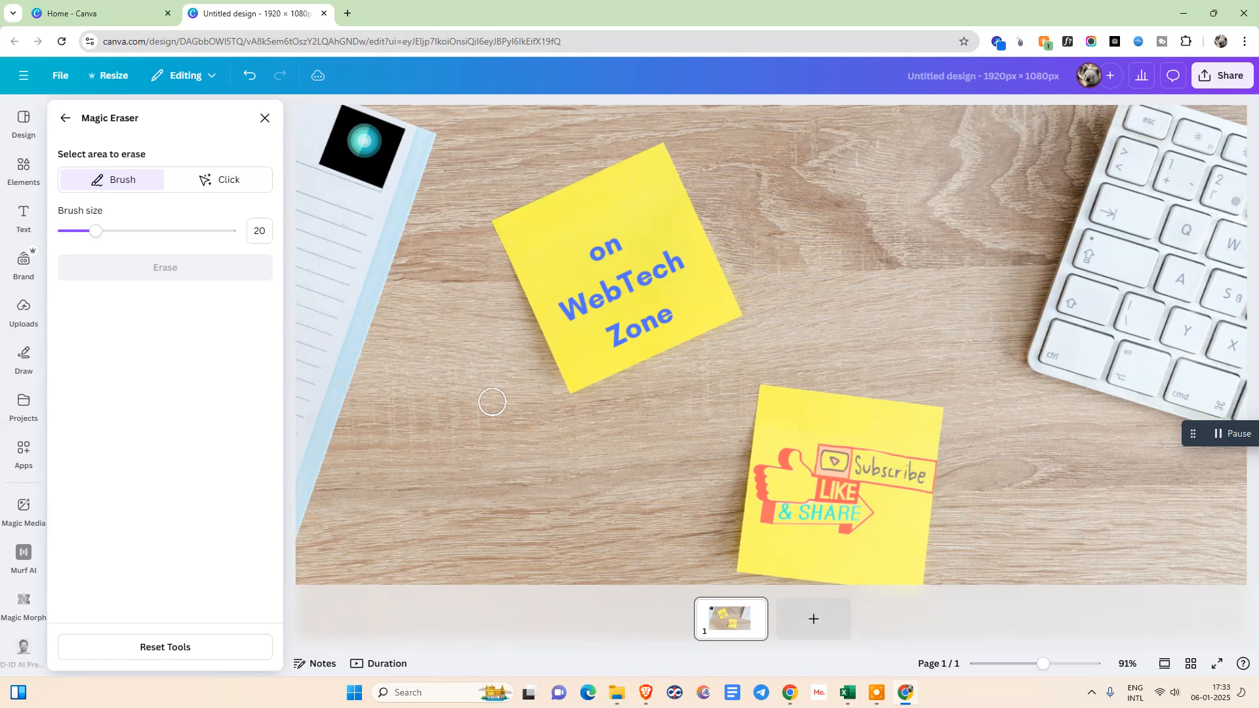
{"action": "left_click", "coordinate": [65, 118]}
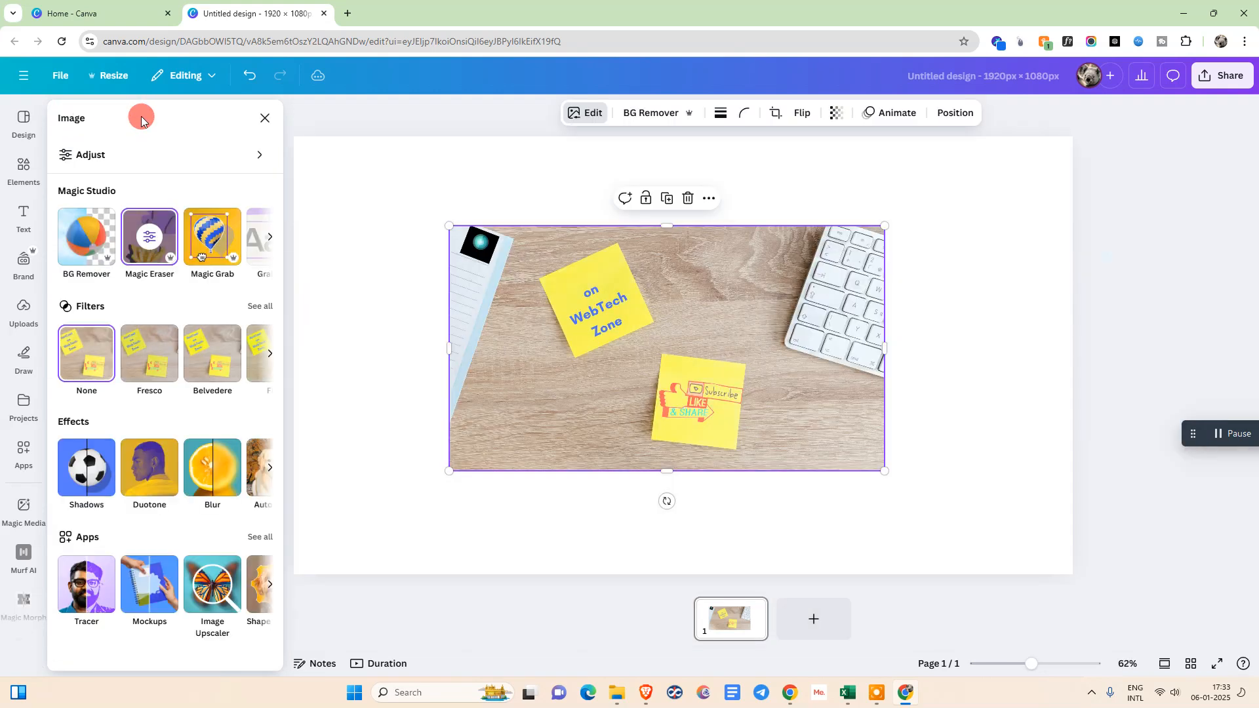
{"action": "left_click", "coordinate": [249, 75]}
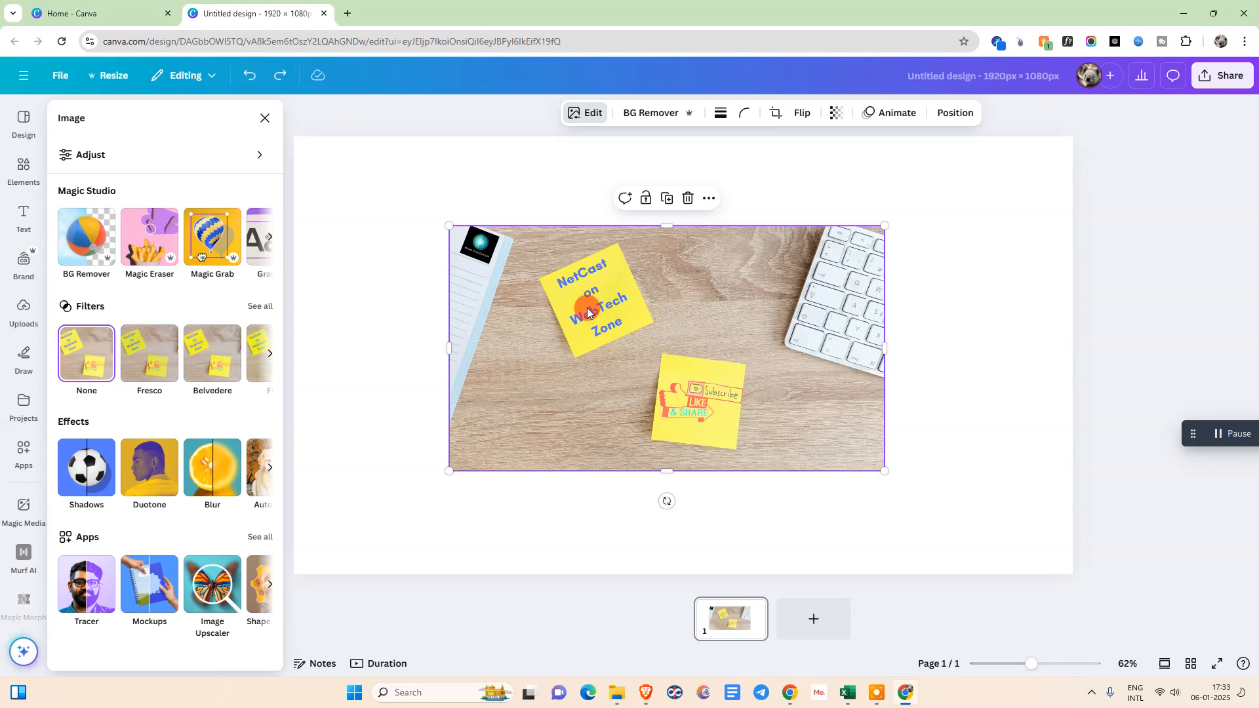
Open Grab Text for the image and select the words "WebTech" and "NetCast" on the upper sticky note
{"action": "left_click", "coordinate": [269, 237]}
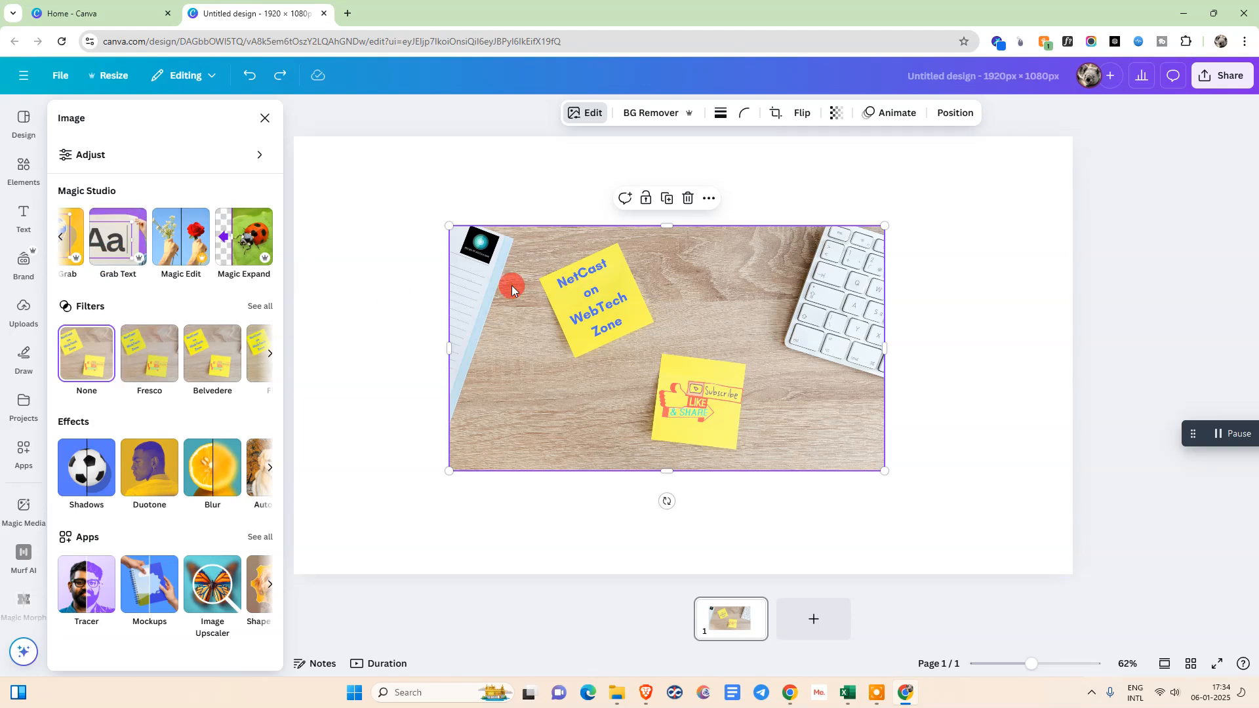
{"action": "left_click", "coordinate": [109, 248]}
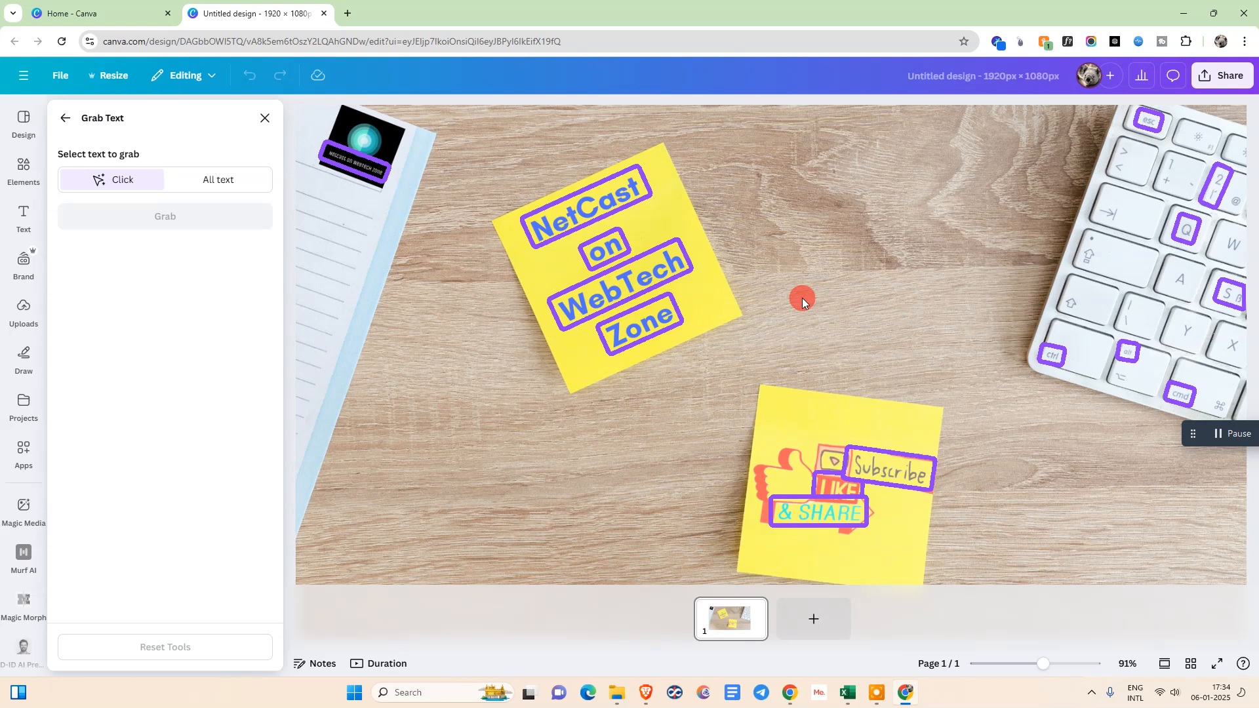
{"action": "left_click", "coordinate": [631, 283]}
{"action": "left_click", "coordinate": [577, 209]}
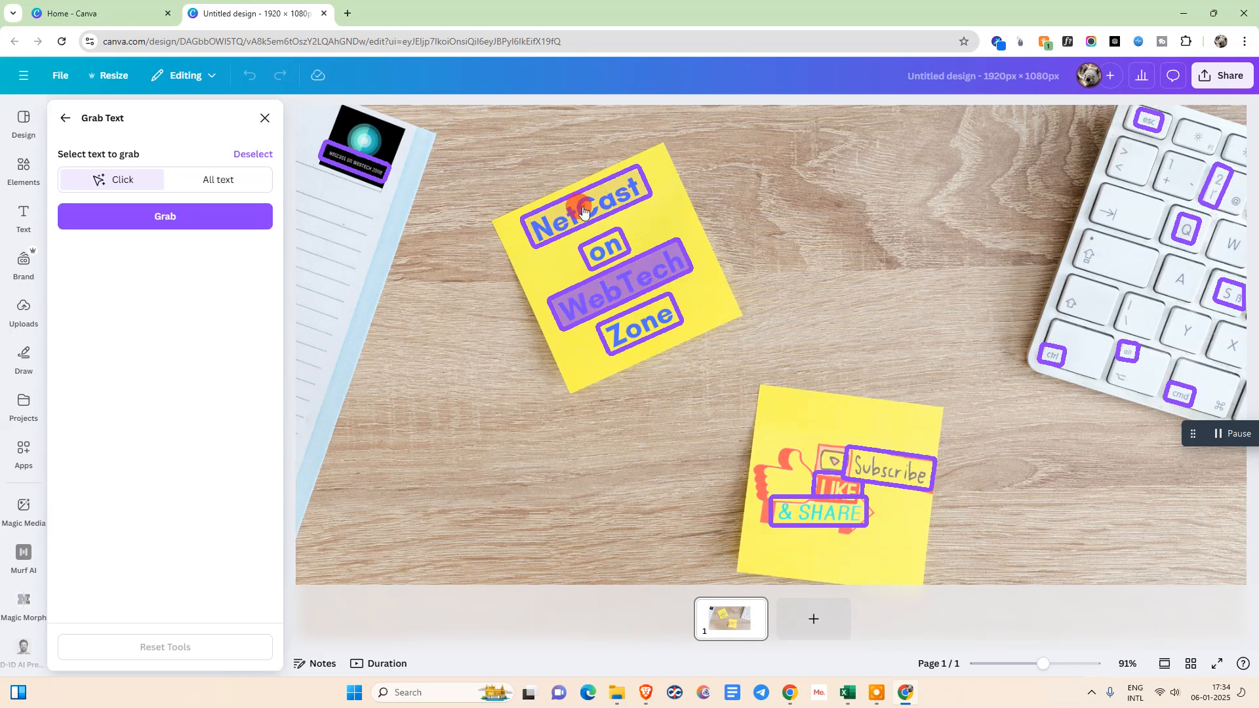
Try selecting all the text in the image for grabbing, as well as only the word "NetCast"
{"action": "left_click", "coordinate": [202, 190]}
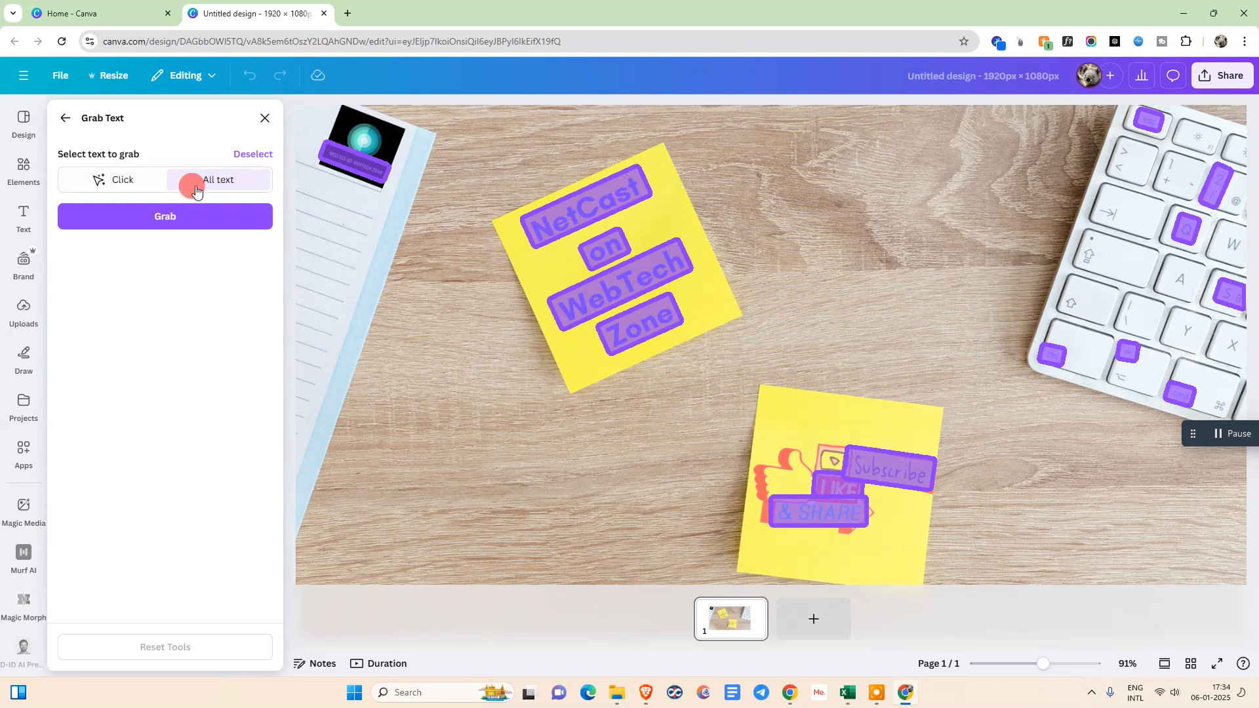
{"action": "left_click", "coordinate": [113, 180]}
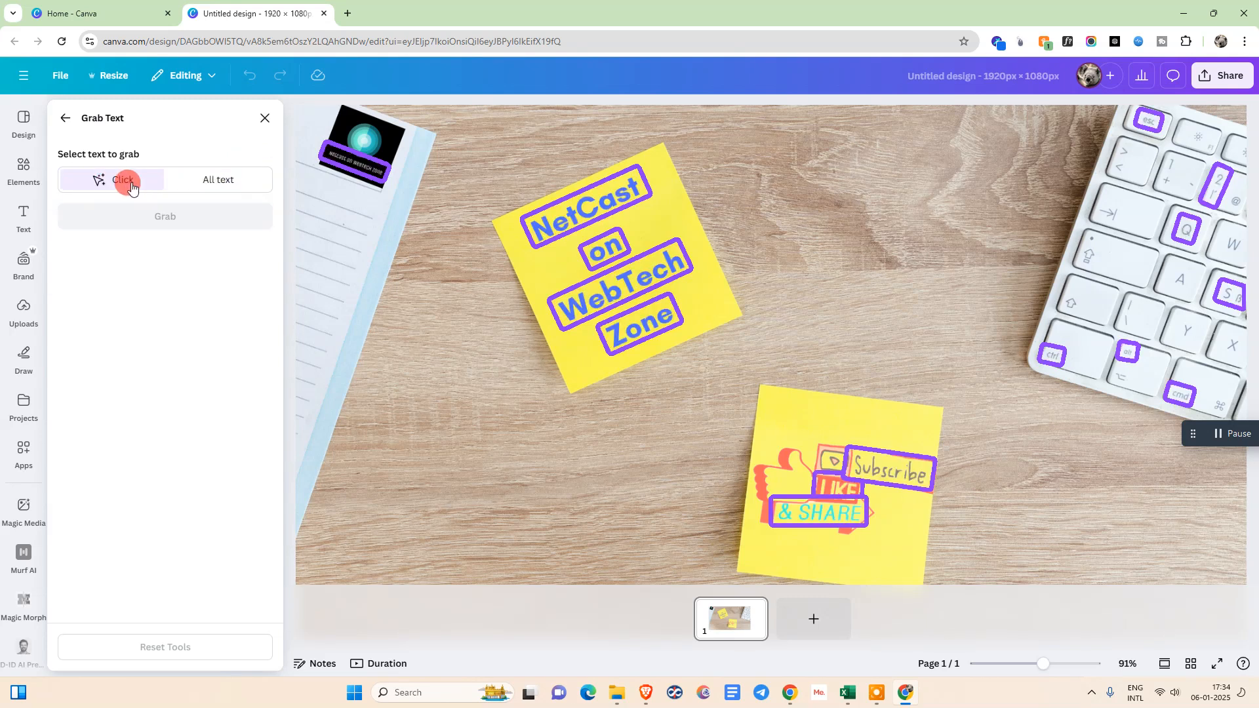
{"action": "left_click", "coordinate": [580, 226]}
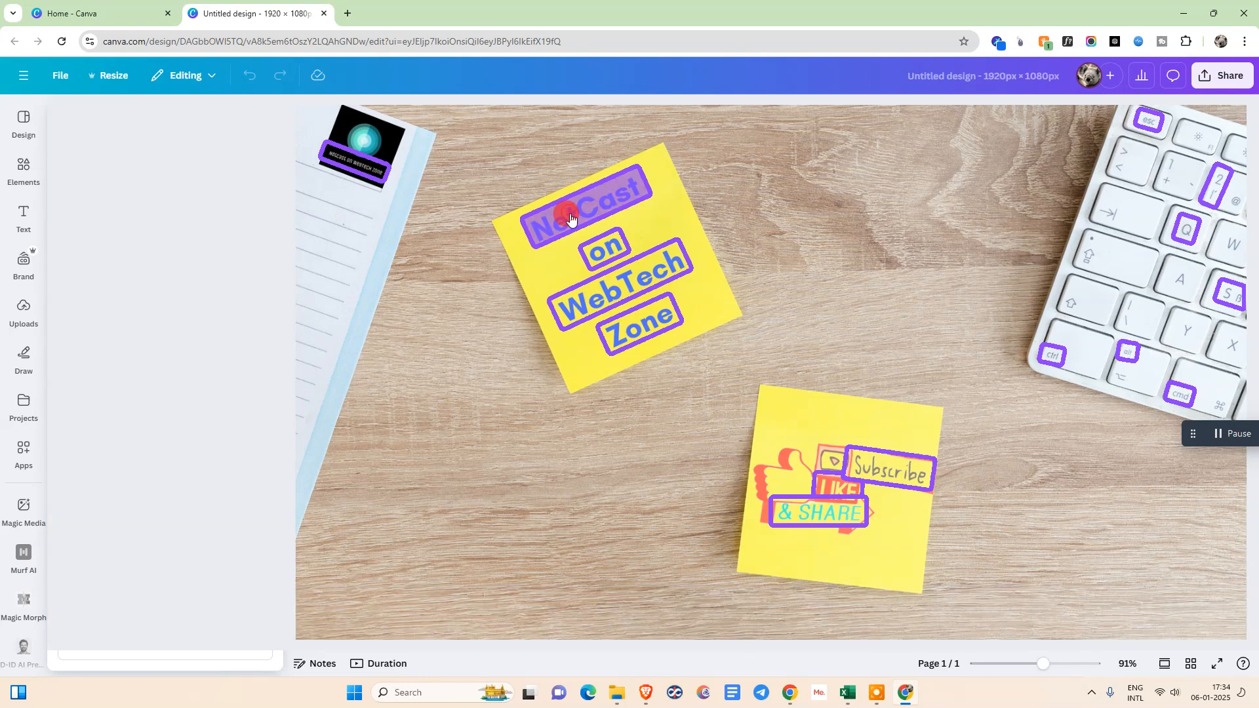
{"action": "left_click", "coordinate": [219, 179]}
{"action": "left_click", "coordinate": [577, 206]}
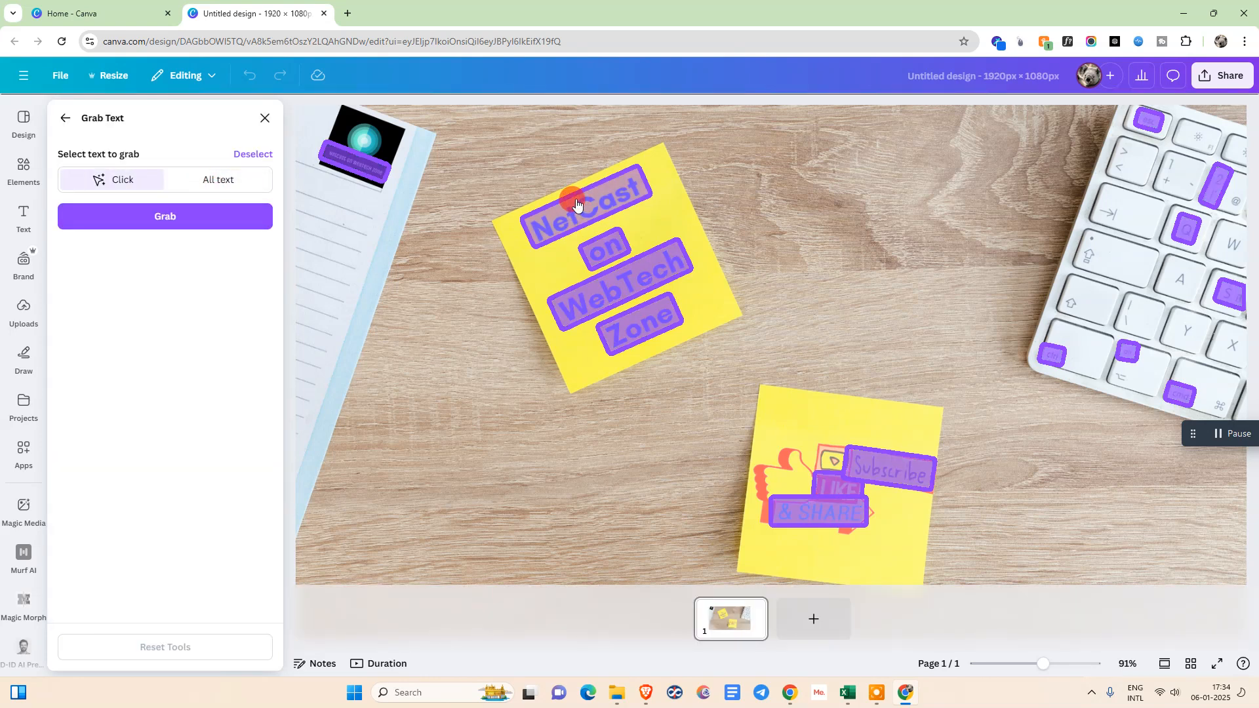
{"action": "right_click", "coordinate": [572, 214]}
{"action": "left_click", "coordinate": [562, 220]}
Select all the text in the image and grab it as editable text
{"action": "left_click", "coordinate": [218, 179]}
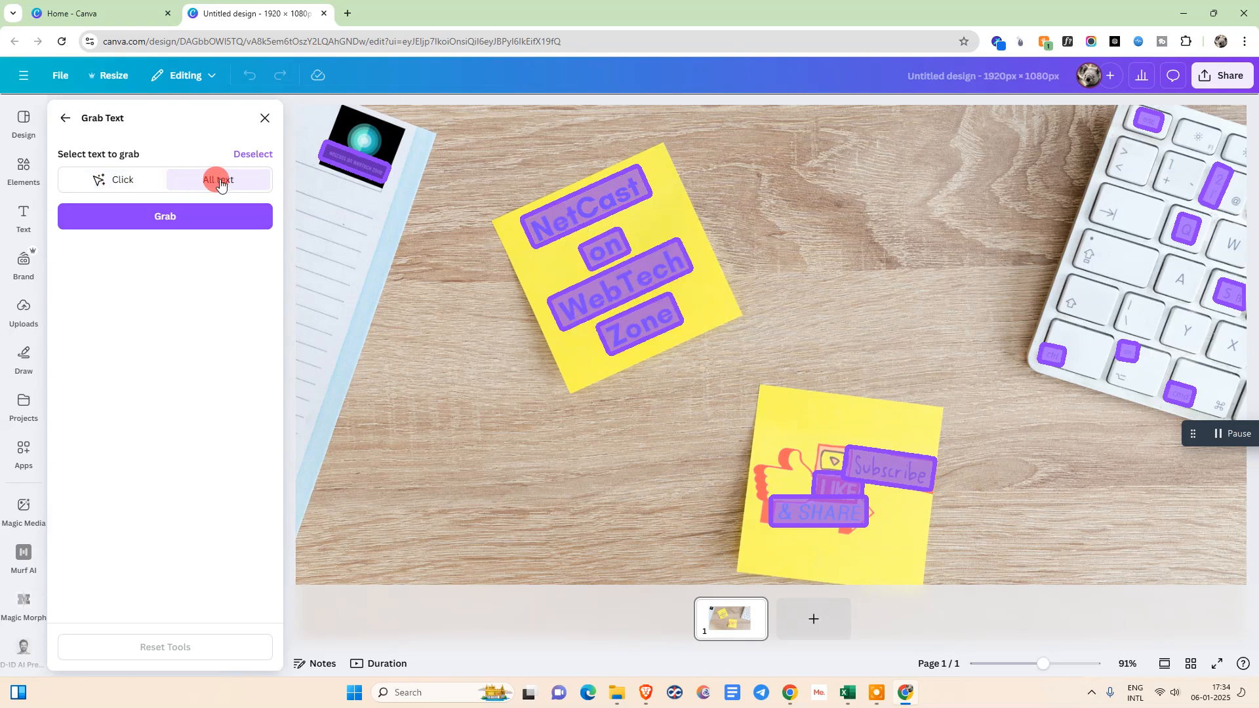
{"action": "left_click", "coordinate": [177, 218]}
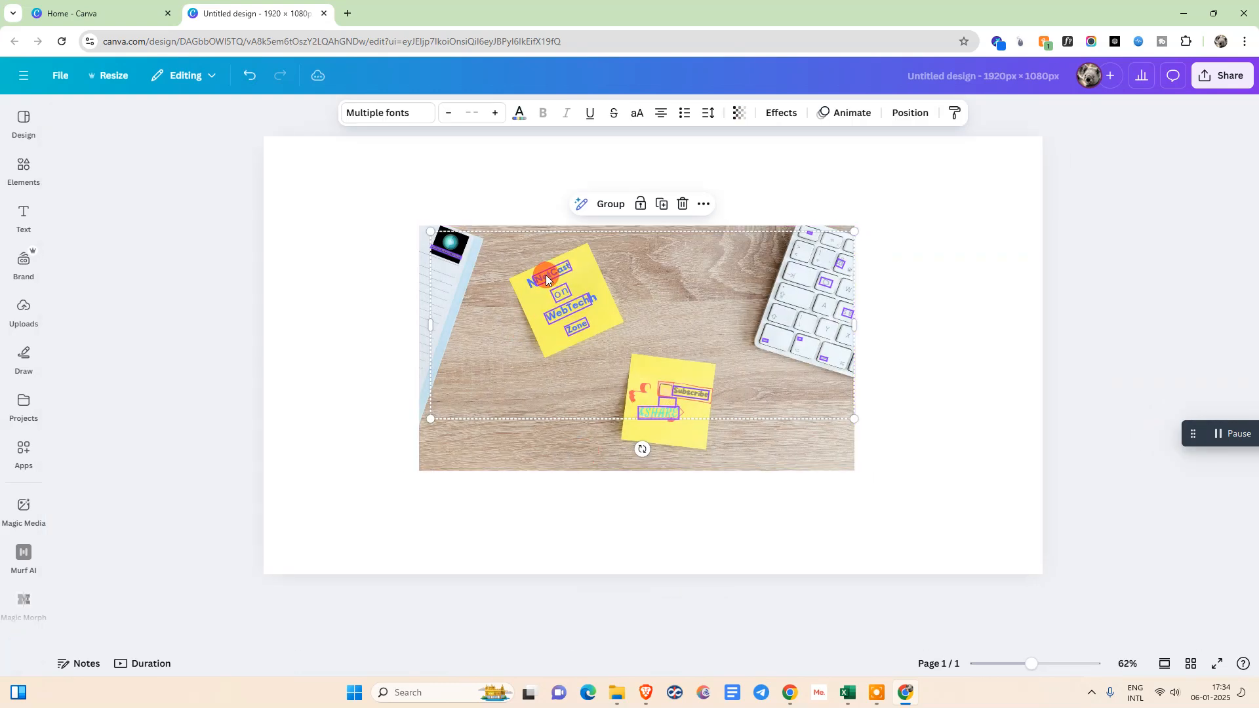
Delete the grabbed text elements "NetCast" and "on" from the upper sticky note
{"action": "left_click", "coordinate": [1050, 663]}
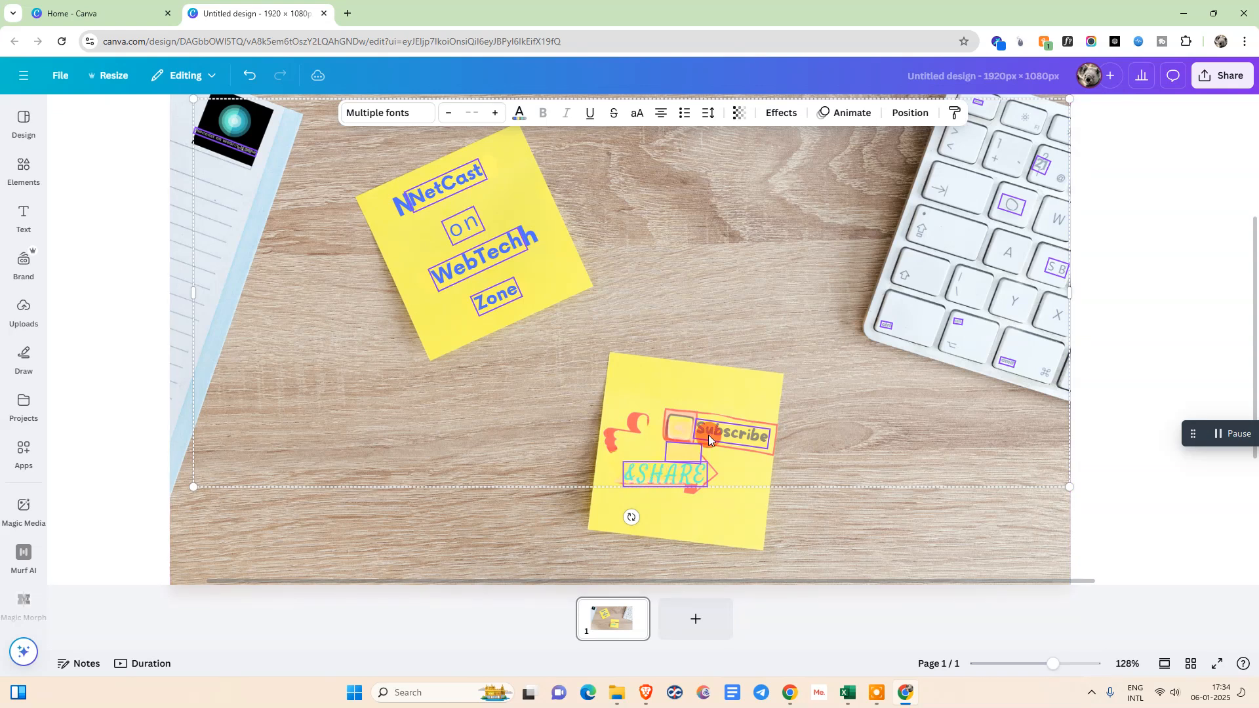
{"action": "left_click", "coordinate": [463, 182]}
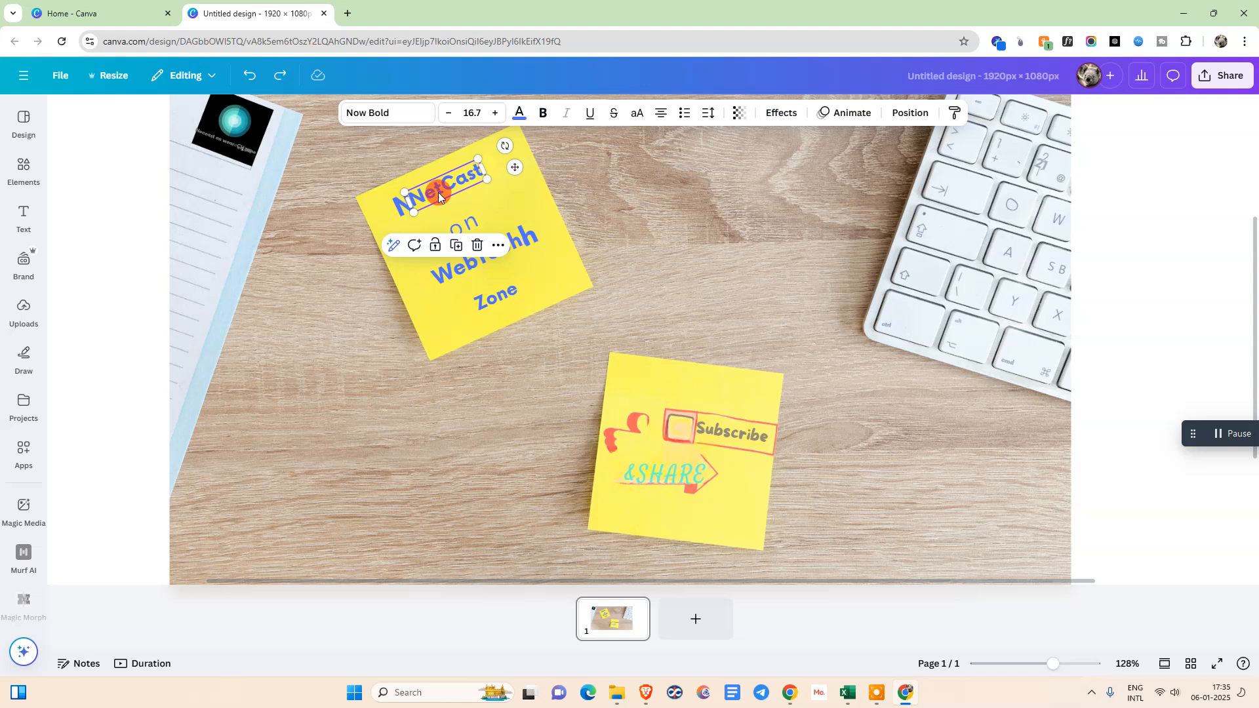
{"action": "left_click", "coordinate": [476, 251]}
{"action": "left_click", "coordinate": [412, 210]}
{"action": "left_click", "coordinate": [465, 230]}
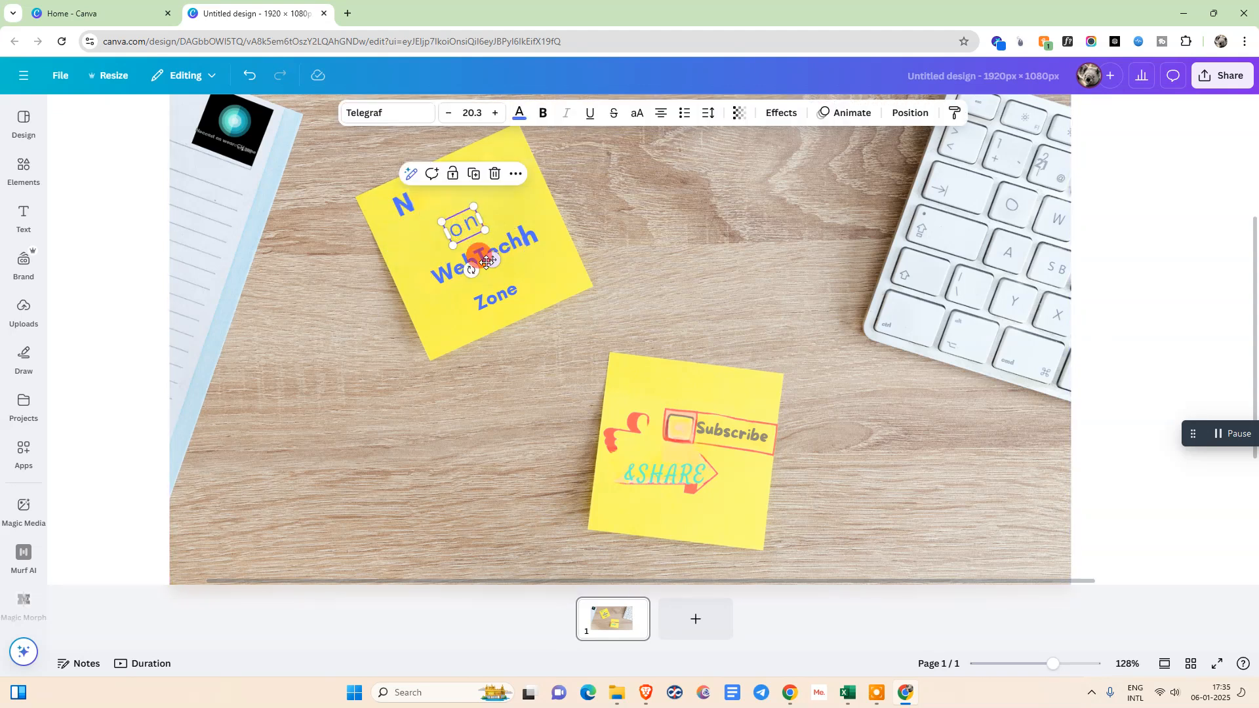
{"action": "left_click", "coordinate": [495, 174]}
Delete the grabbed text "WebTech" and "Zone" from the upper sticky note and "&SHARE" from the lower one
{"action": "left_click", "coordinate": [497, 249]}
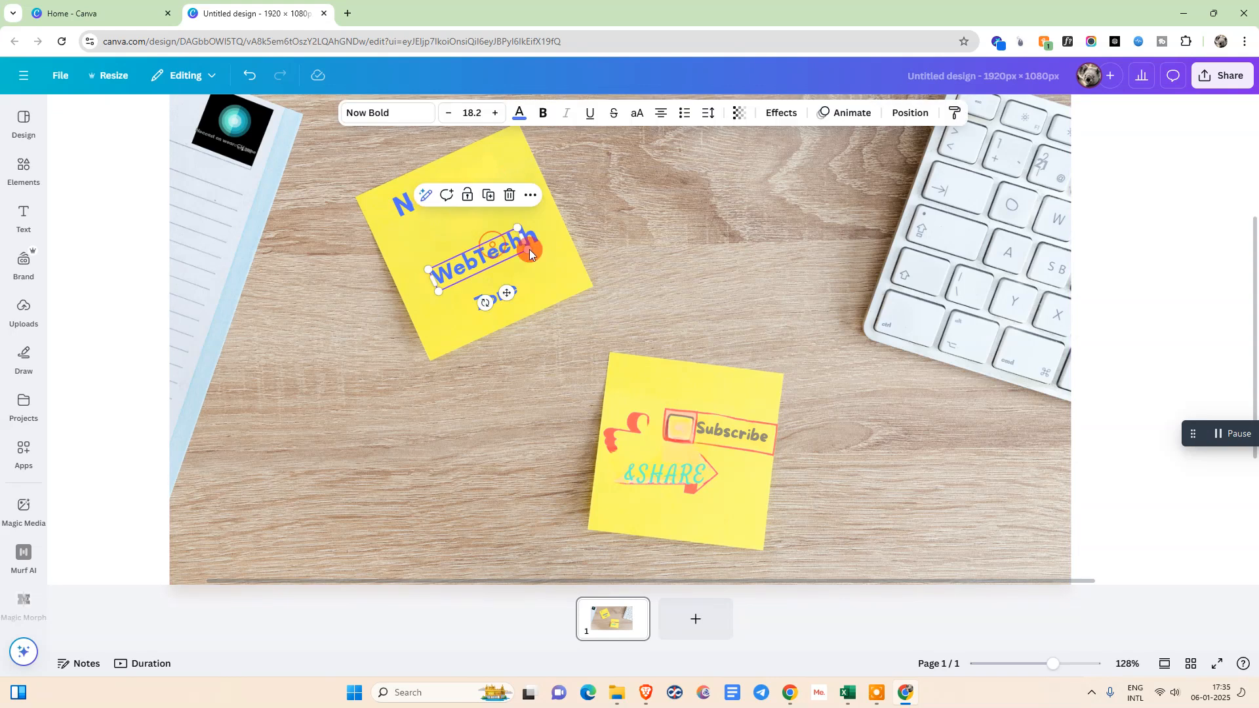
{"action": "left_click", "coordinate": [504, 194]}
{"action": "left_click", "coordinate": [524, 233]}
{"action": "left_click", "coordinate": [500, 299]}
{"action": "left_click", "coordinate": [525, 246]}
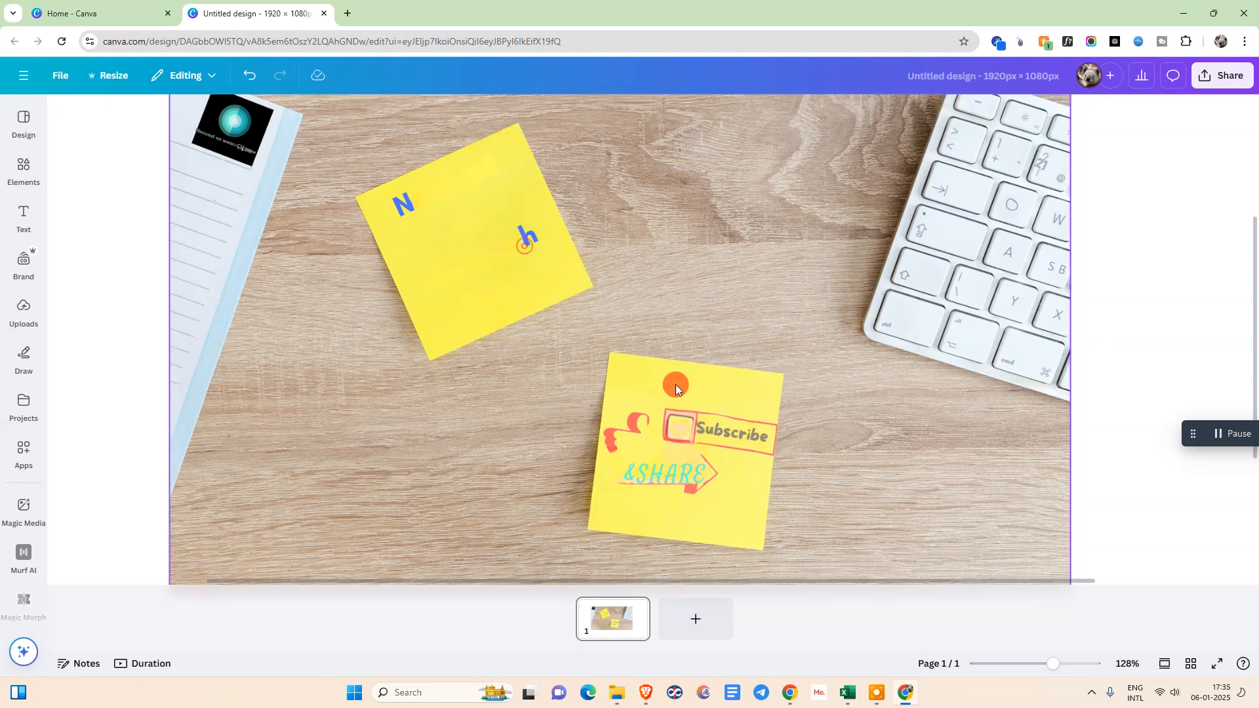
{"action": "left_click", "coordinate": [682, 470]}
{"action": "left_click", "coordinate": [698, 434]}
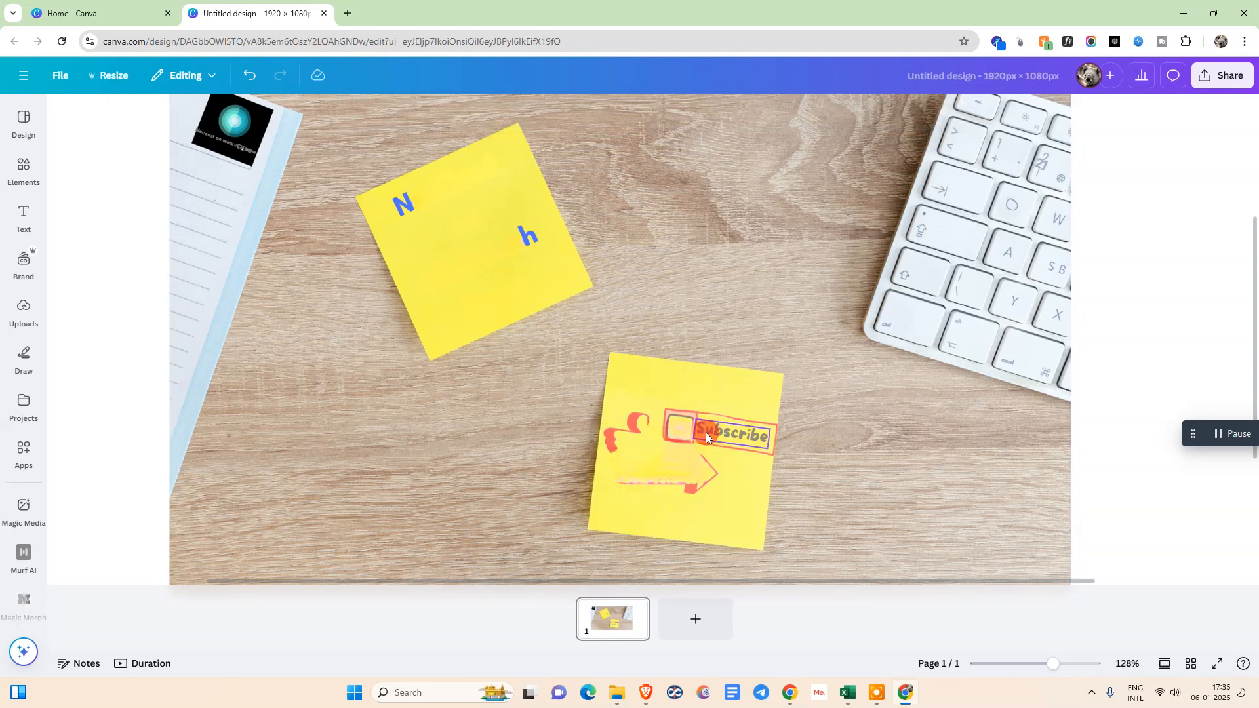
{"action": "scroll", "coordinate": [892, 336], "scroll_direction": "down", "scroll_amount": 4}
{"action": "scroll", "coordinate": [894, 336], "scroll_direction": "up", "scroll_amount": 8}
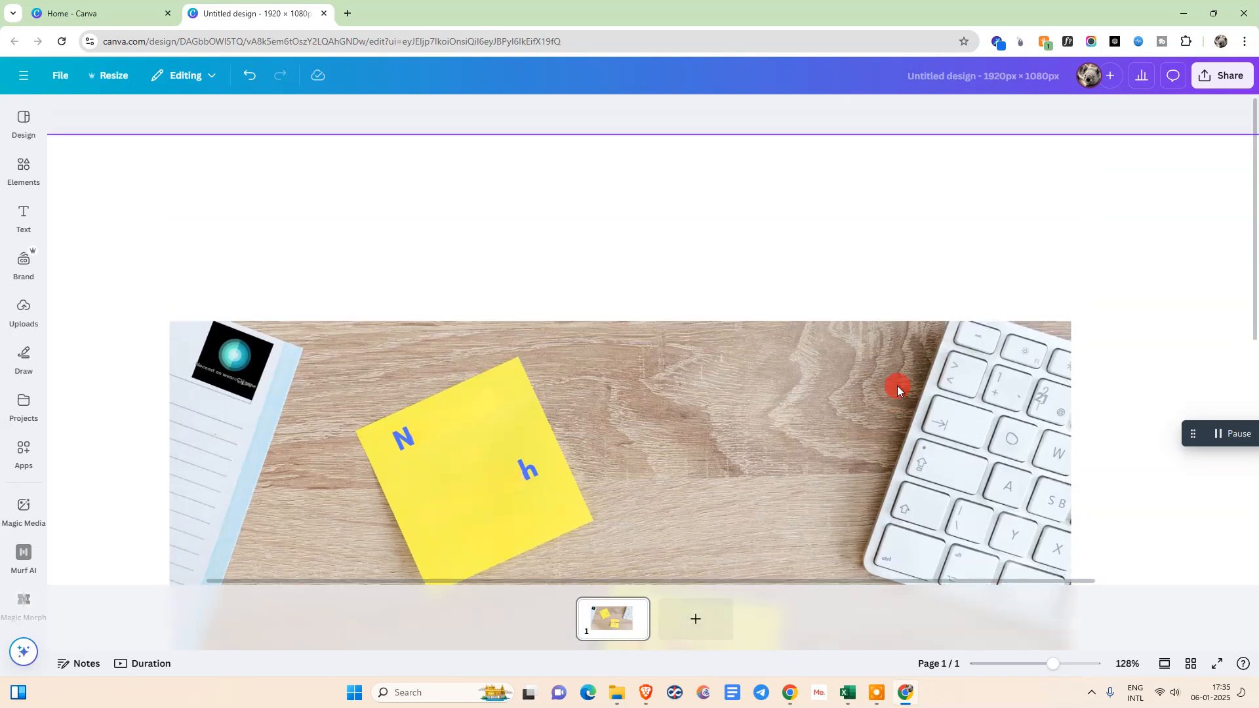
{"action": "scroll", "coordinate": [933, 390], "scroll_direction": "down", "scroll_amount": 3}
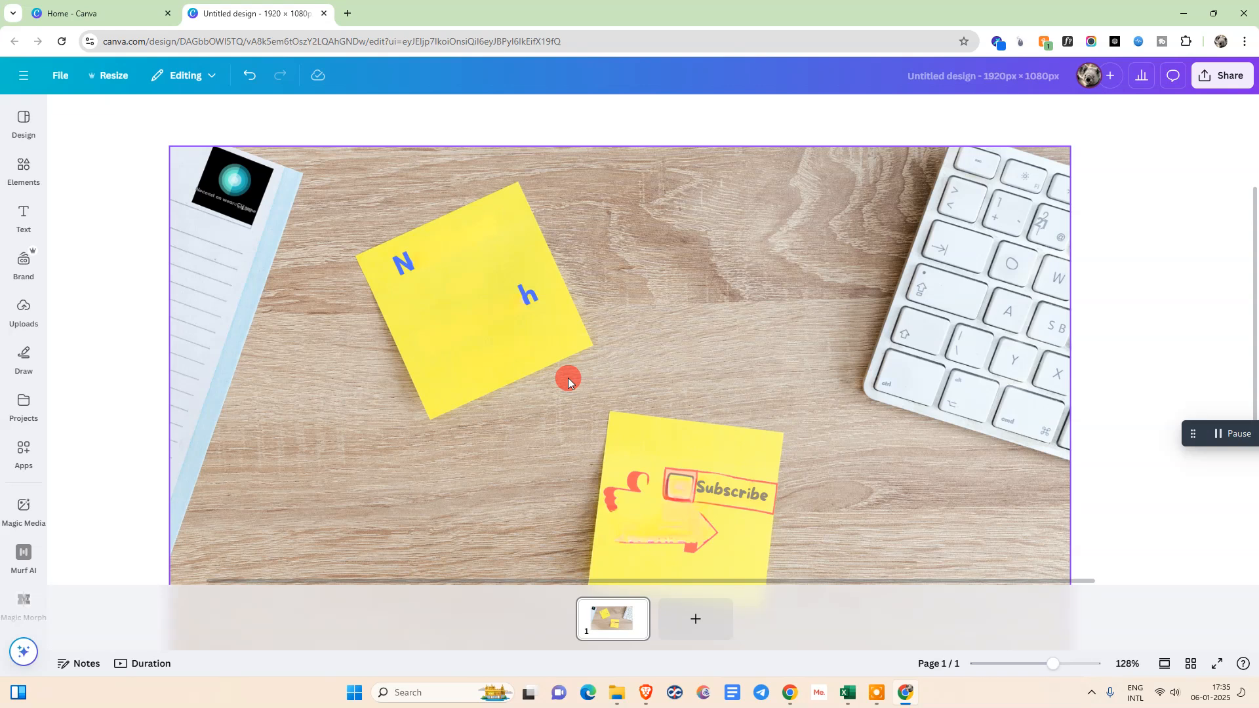
{"action": "scroll", "coordinate": [754, 380], "scroll_direction": "down", "scroll_amount": 5}
{"action": "scroll", "coordinate": [586, 386], "scroll_direction": "up", "scroll_amount": 8}
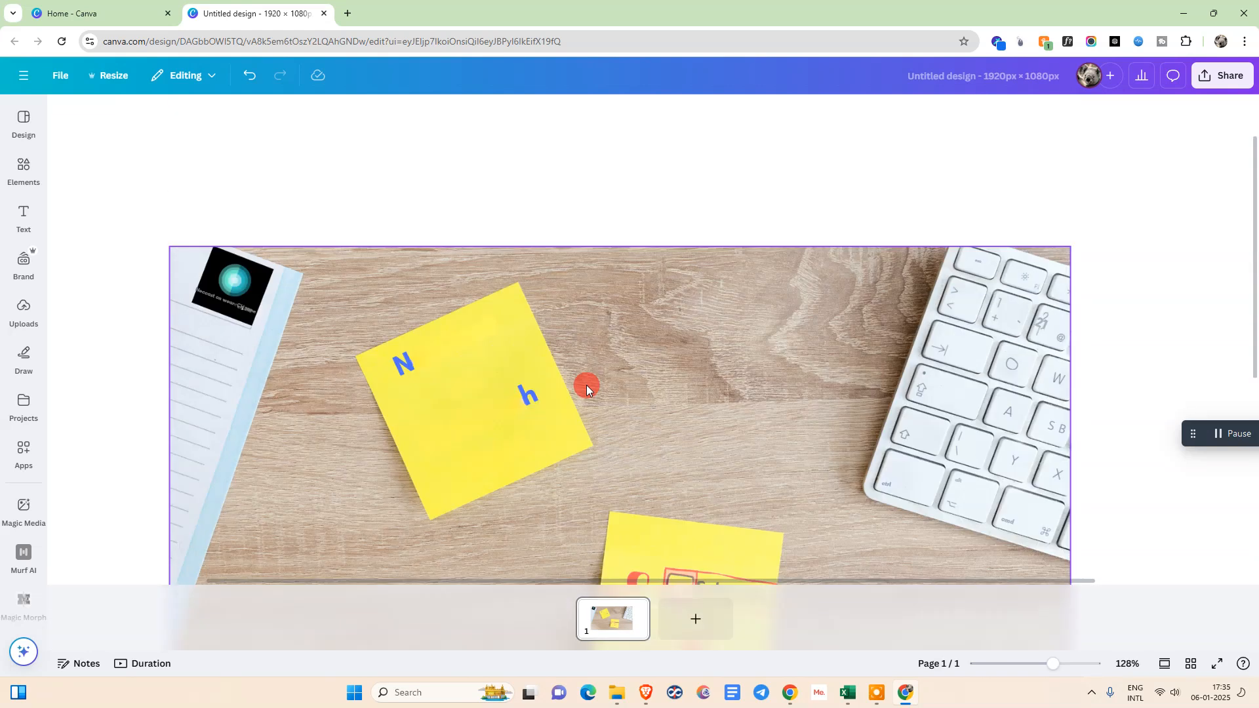
{"action": "scroll", "coordinate": [586, 385], "scroll_direction": "down", "scroll_amount": 3}
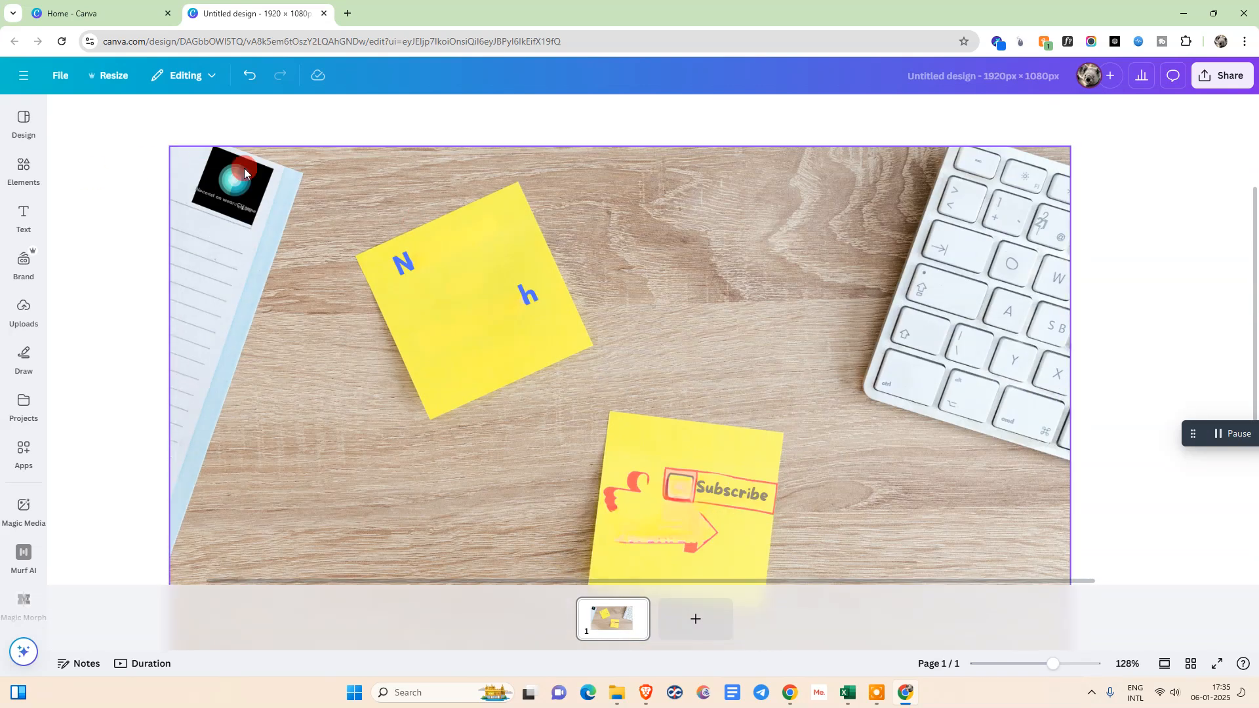
Erase the leftover letter "N" and its remaining fragment from the upper sticky note with Magic Eraser at brush size 20
{"action": "left_click", "coordinate": [403, 273]}
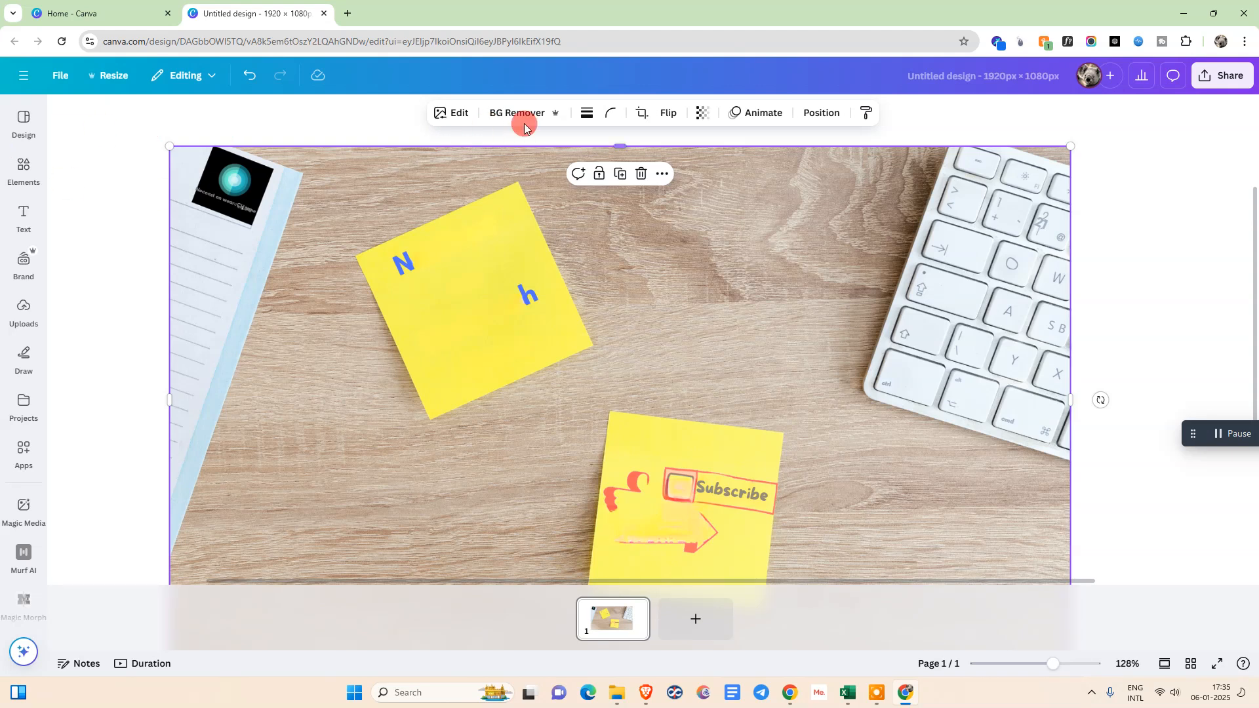
{"action": "left_click", "coordinate": [437, 112]}
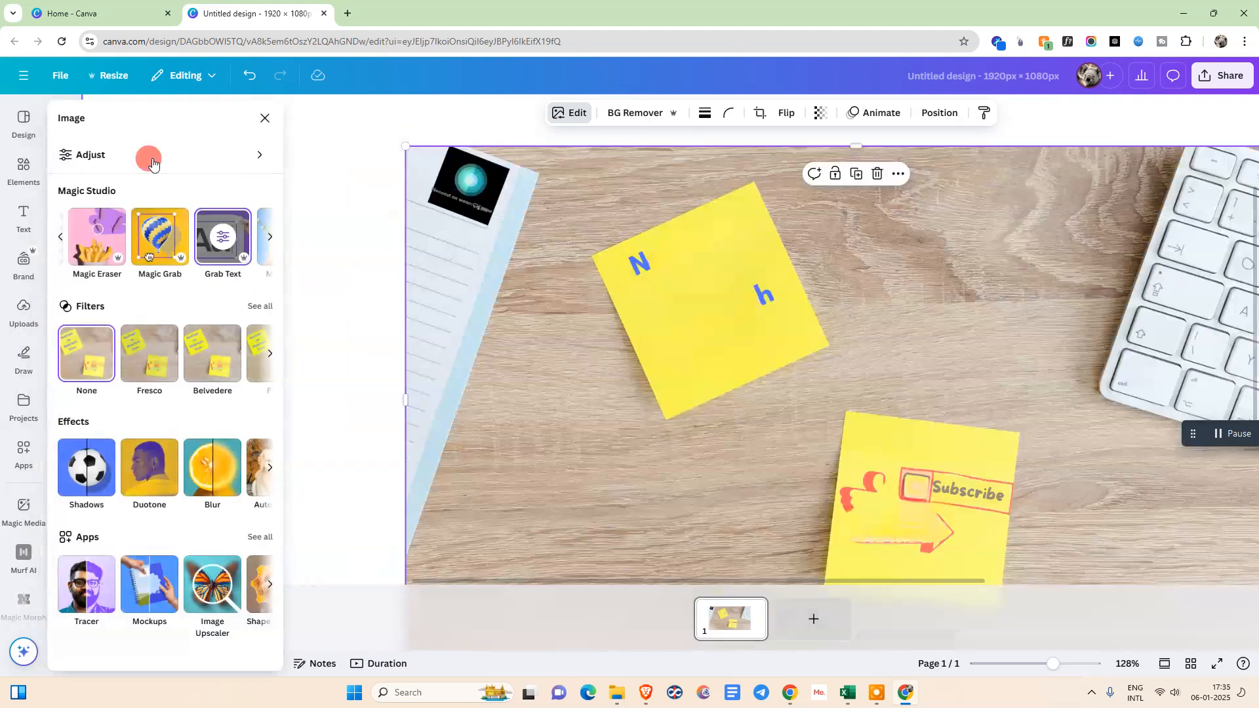
{"action": "left_click", "coordinate": [98, 262]}
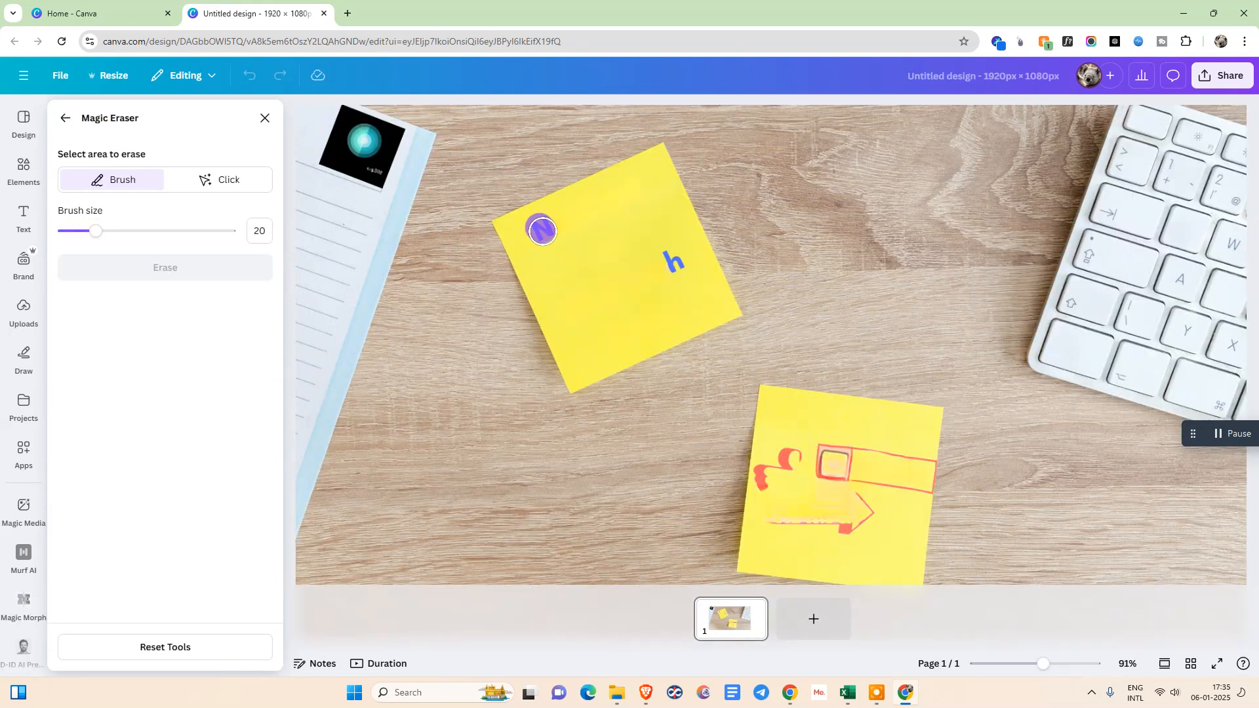
{"action": "left_click", "coordinate": [542, 230]}
{"action": "left_click", "coordinate": [156, 269]}
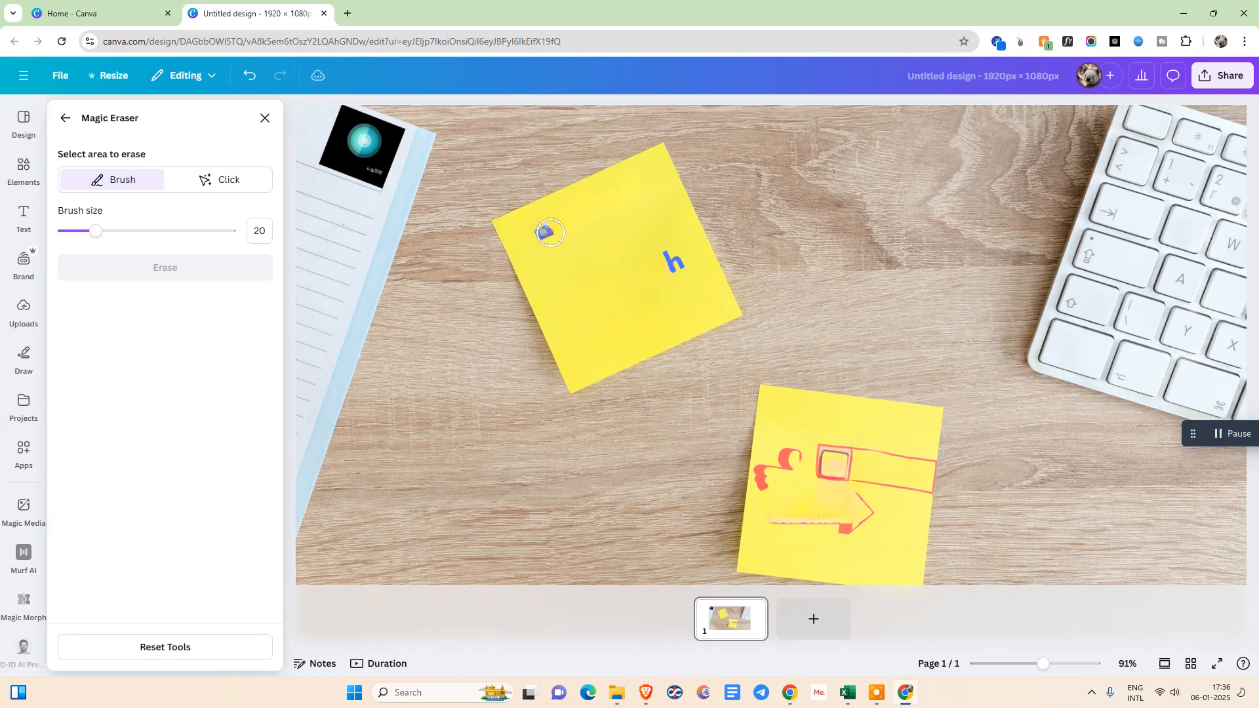
{"action": "left_click", "coordinate": [550, 232]}
{"action": "left_click", "coordinate": [118, 267]}
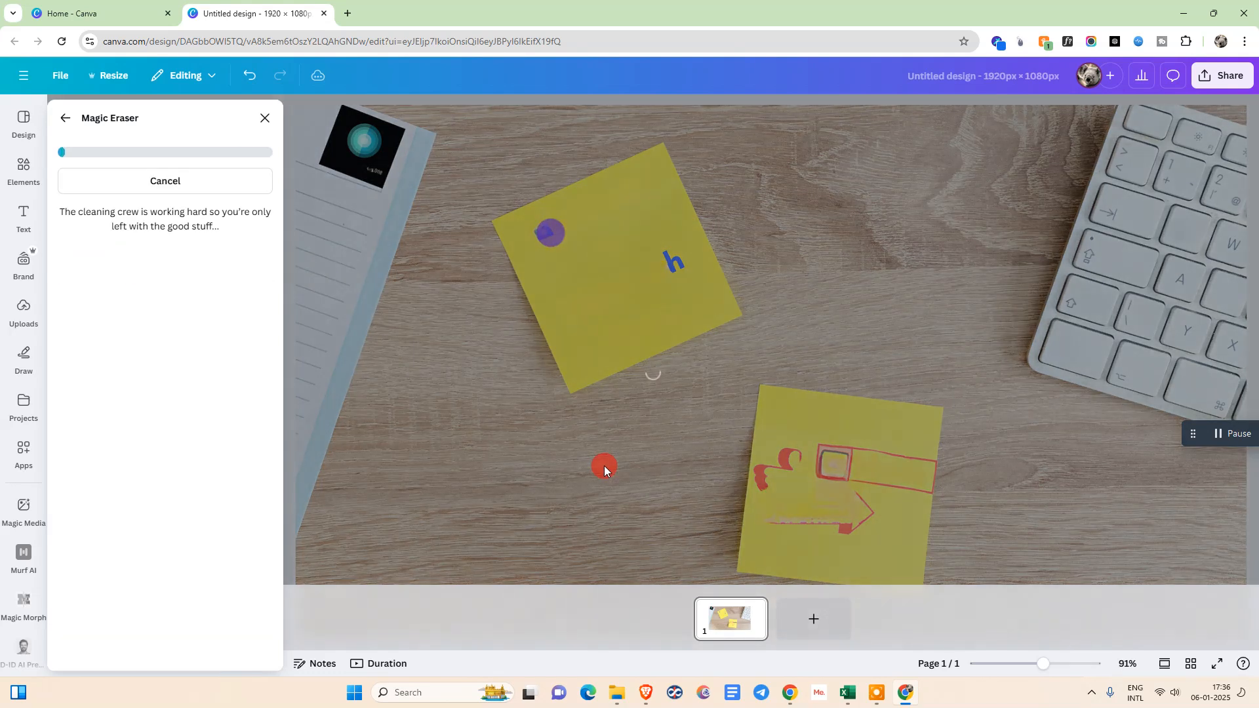